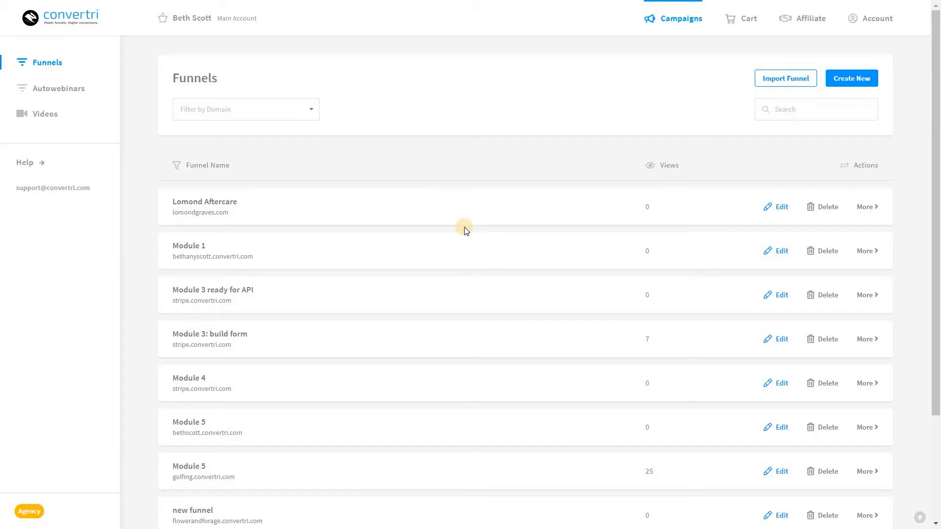
Create a new autowebinar named "New" on the domain golfing.convertri.com.
{"action": "left_click", "coordinate": [73, 93]}
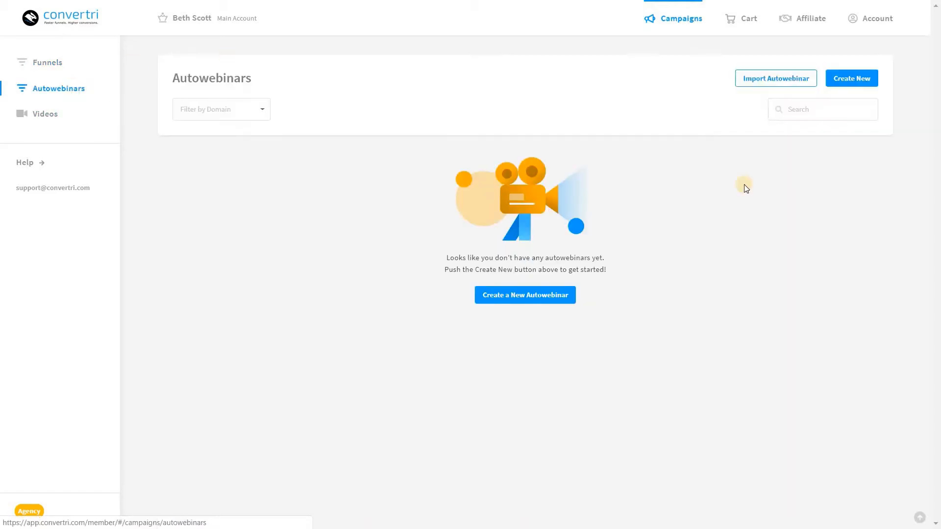
{"action": "left_click", "coordinate": [843, 83]}
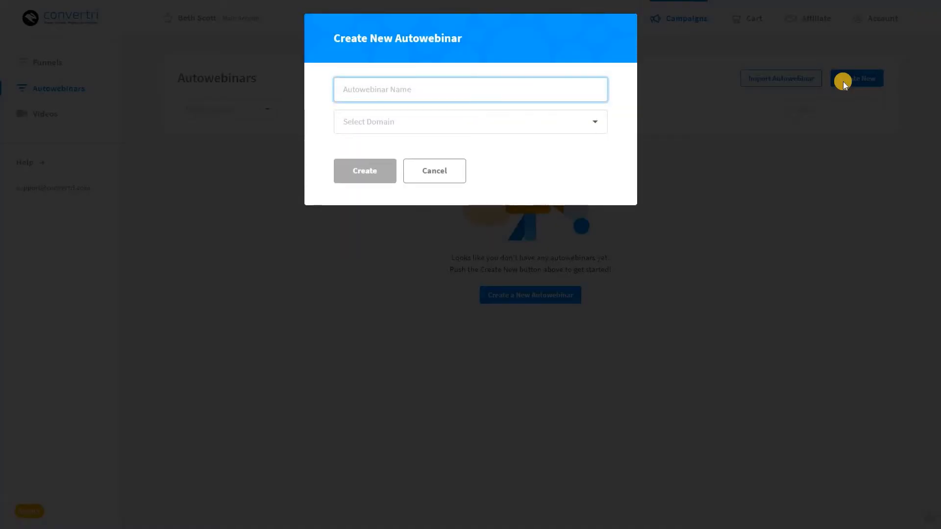
{"action": "type", "text": "New"}
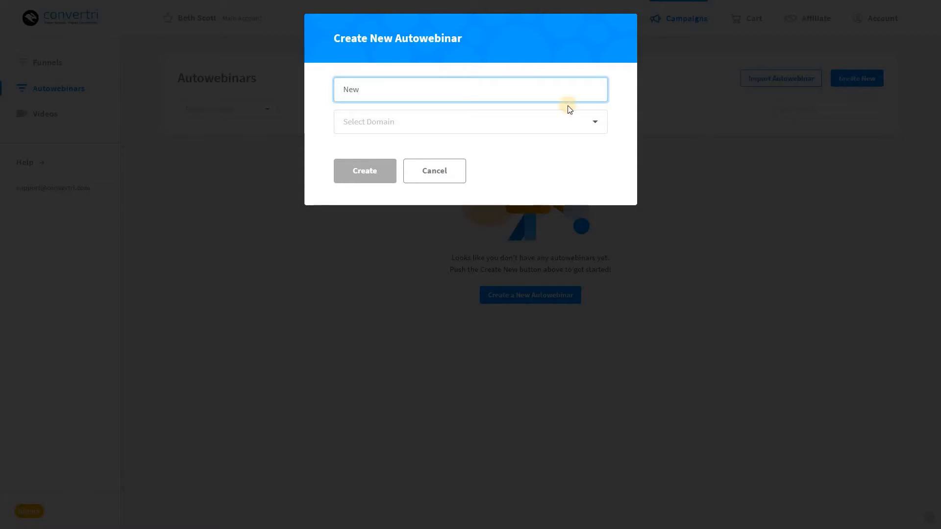
{"action": "left_click", "coordinate": [557, 125]}
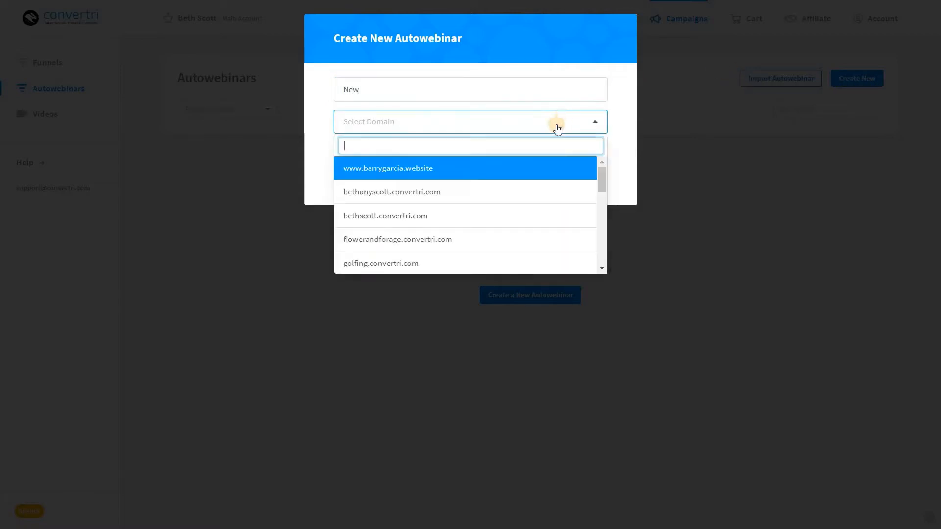
{"action": "left_click", "coordinate": [474, 260]}
{"action": "left_click", "coordinate": [365, 170]}
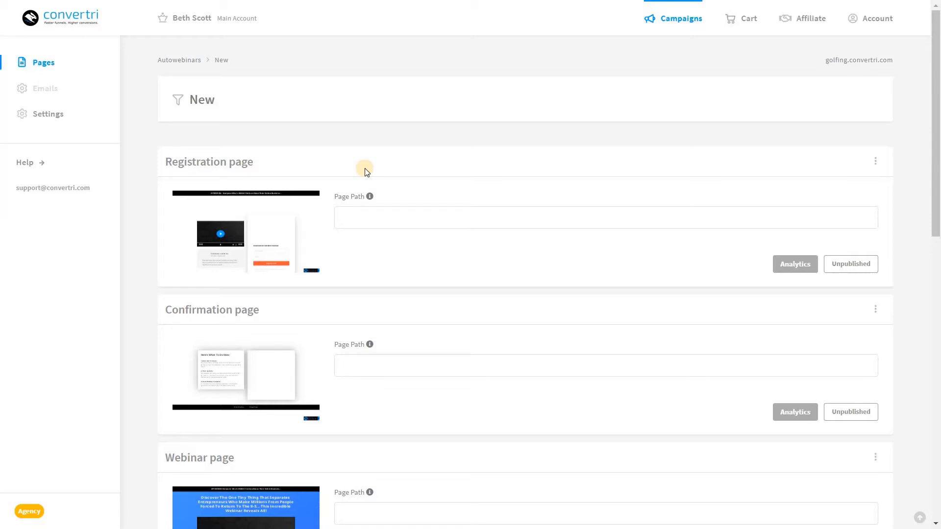
Look through the autowebinar's template pages, from the Registration page down to the Expired page.
{"action": "scroll", "coordinate": [365, 170], "scroll_direction": "down", "scroll_amount": 3}
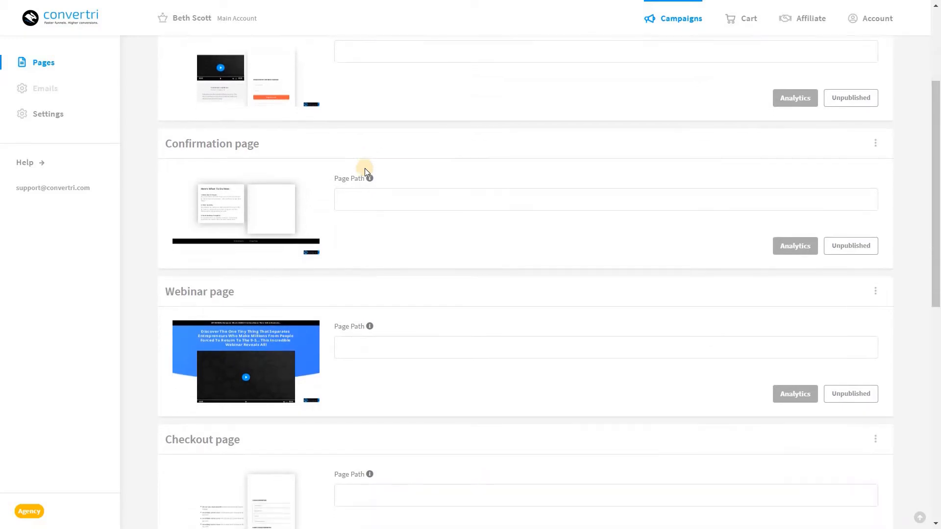
{"action": "scroll", "coordinate": [365, 170], "scroll_direction": "down", "scroll_amount": 2}
{"action": "scroll", "coordinate": [365, 170], "scroll_direction": "up", "scroll_amount": 5}
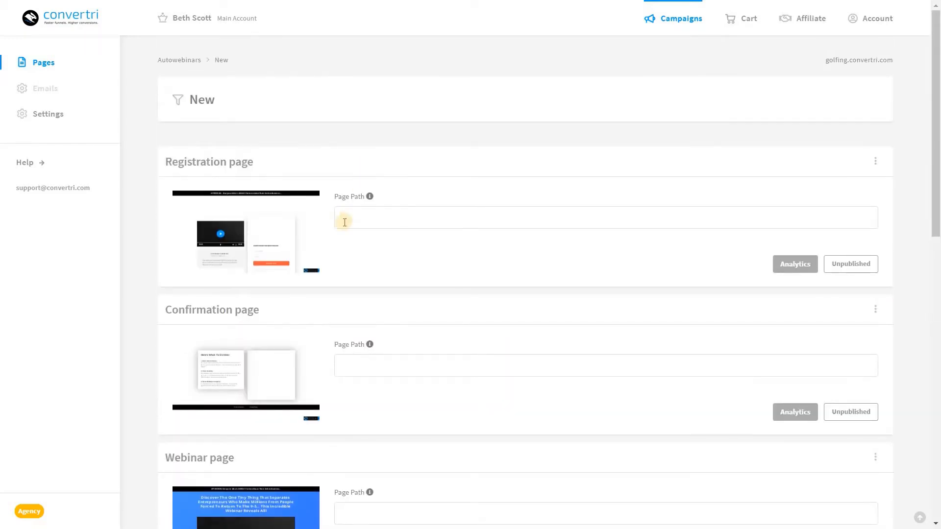
{"action": "mouse_move", "coordinate": [315, 234]}
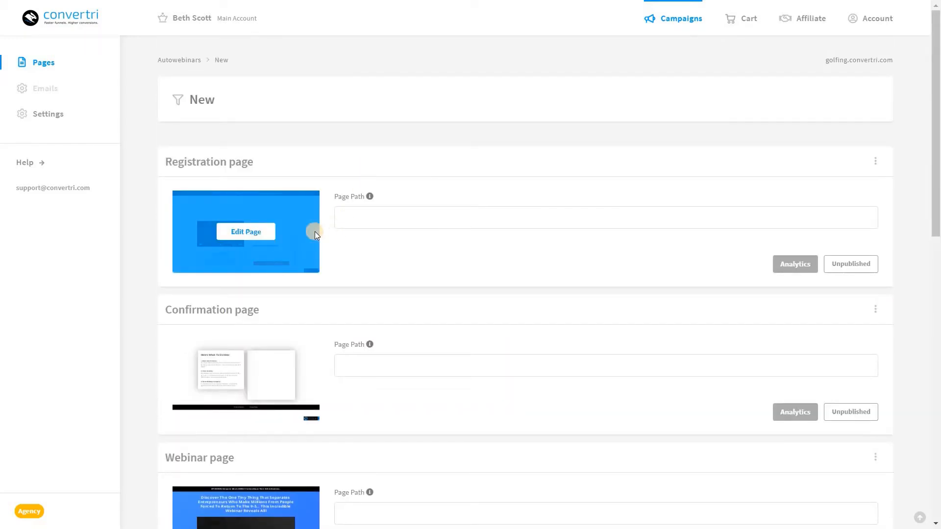
{"action": "scroll", "coordinate": [315, 235], "scroll_direction": "down", "scroll_amount": 3}
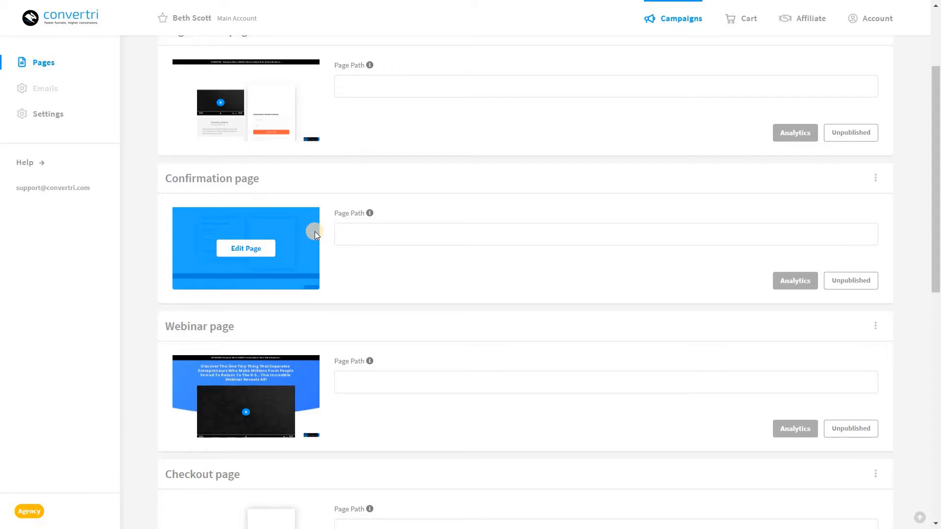
{"action": "scroll", "coordinate": [314, 233], "scroll_direction": "down", "scroll_amount": 3}
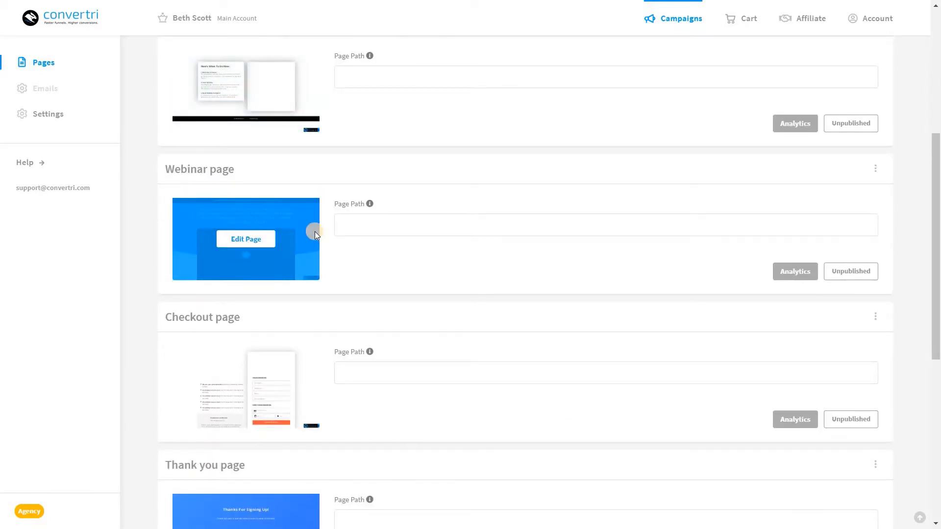
{"action": "scroll", "coordinate": [315, 235], "scroll_direction": "down", "scroll_amount": 3}
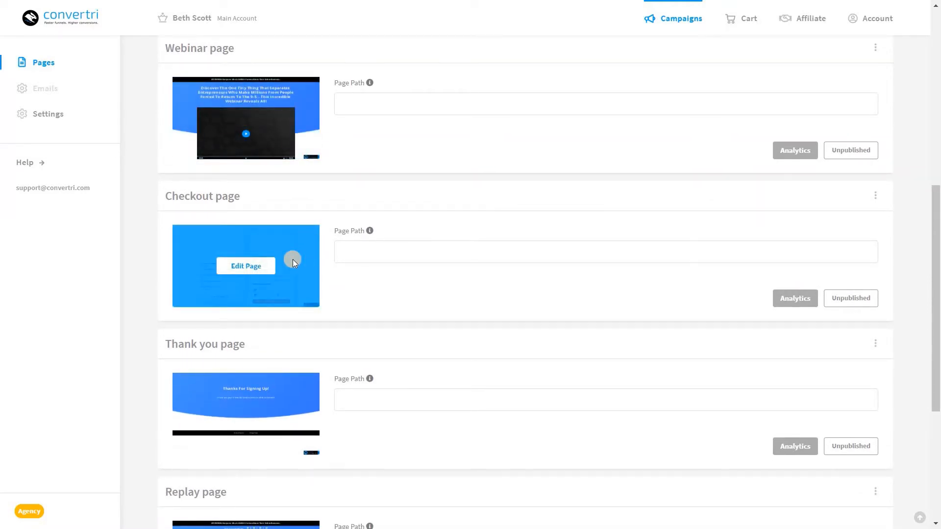
{"action": "scroll", "coordinate": [292, 259], "scroll_direction": "down", "scroll_amount": 3}
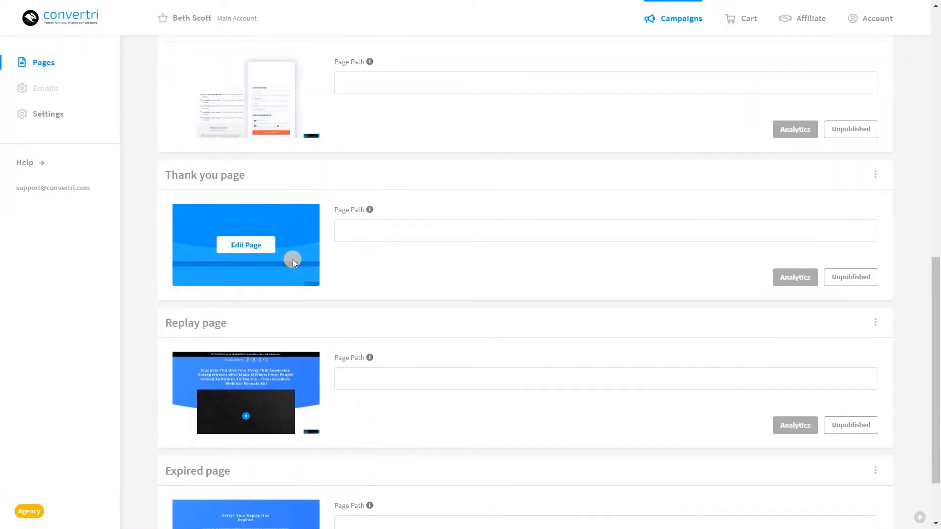
{"action": "scroll", "coordinate": [292, 260], "scroll_direction": "down", "scroll_amount": 2}
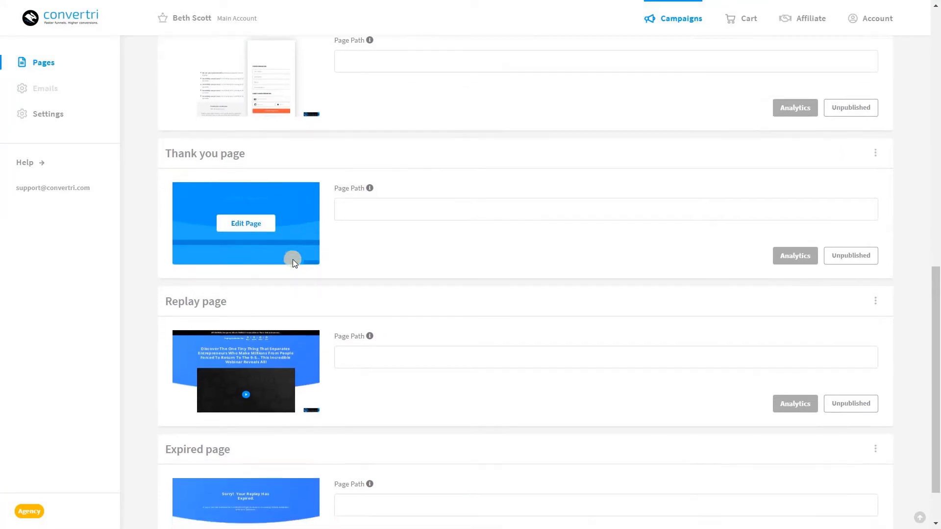
{"action": "mouse_move", "coordinate": [292, 290]}
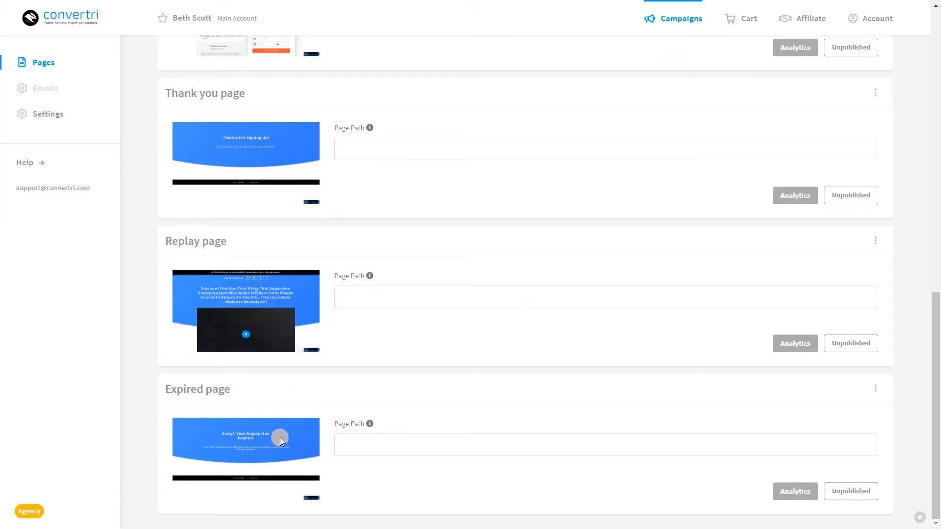
{"action": "mouse_move", "coordinate": [280, 437]}
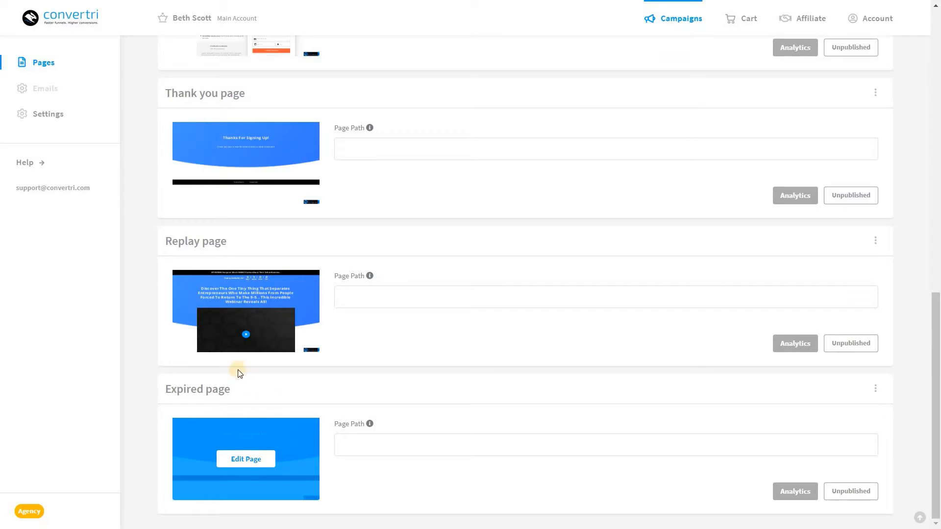
Open the Replay page in the page editor, look over its layout, and return to the autowebinar's page list.
{"action": "left_click", "coordinate": [240, 318]}
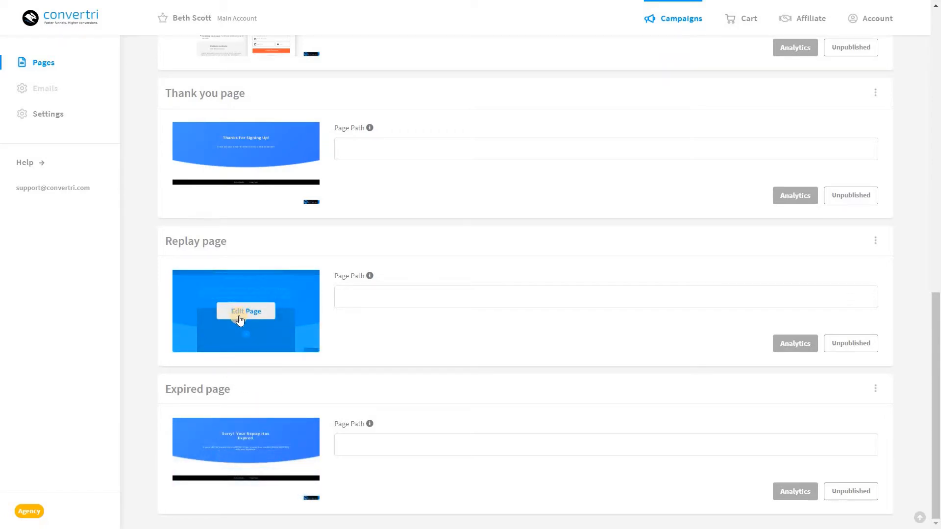
{"action": "left_click", "coordinate": [240, 318]}
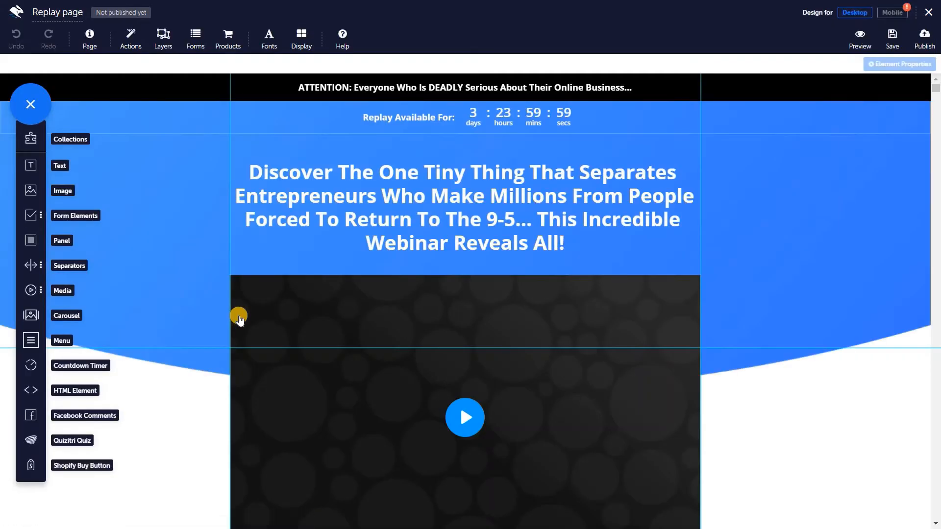
{"action": "scroll", "coordinate": [240, 320], "scroll_direction": "down", "scroll_amount": 4}
{"action": "scroll", "coordinate": [240, 321], "scroll_direction": "up", "scroll_amount": 4}
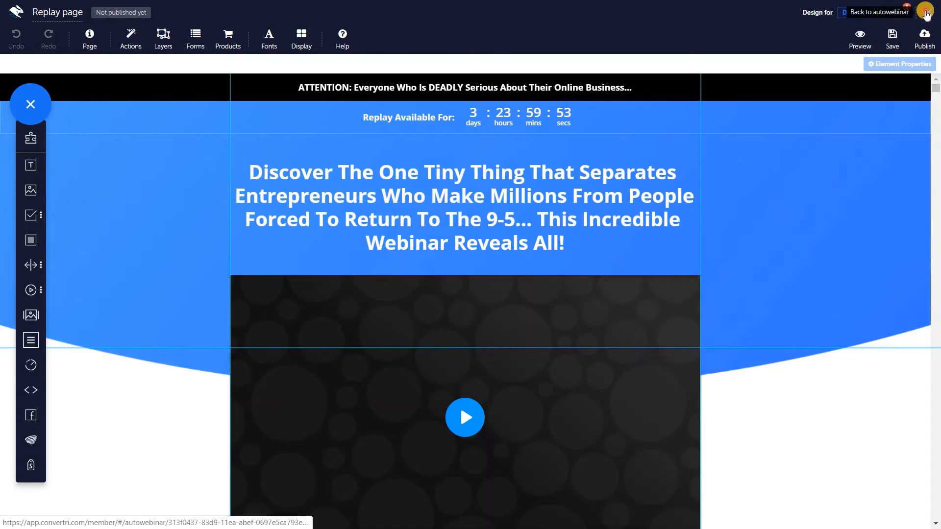
{"action": "left_click", "coordinate": [927, 13]}
{"action": "left_click", "coordinate": [538, 64]}
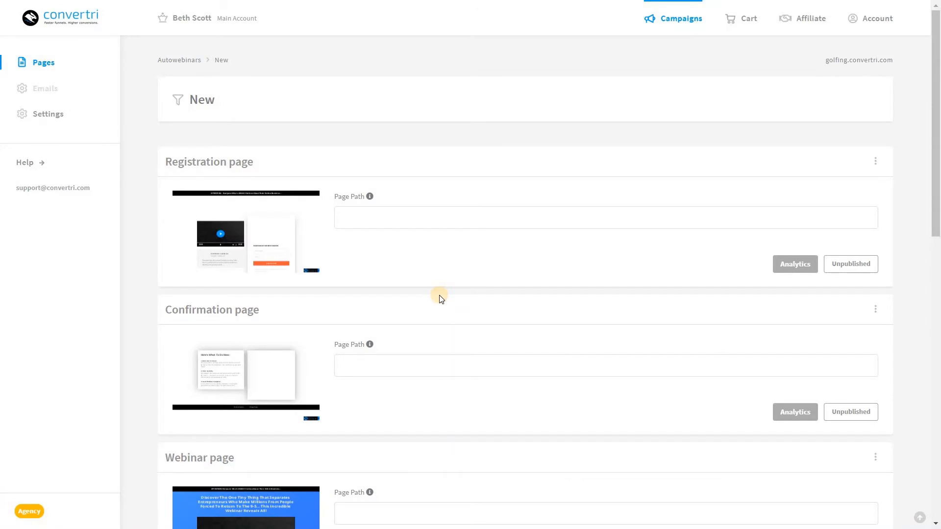
{"action": "scroll", "coordinate": [439, 295], "scroll_direction": "down", "scroll_amount": 3}
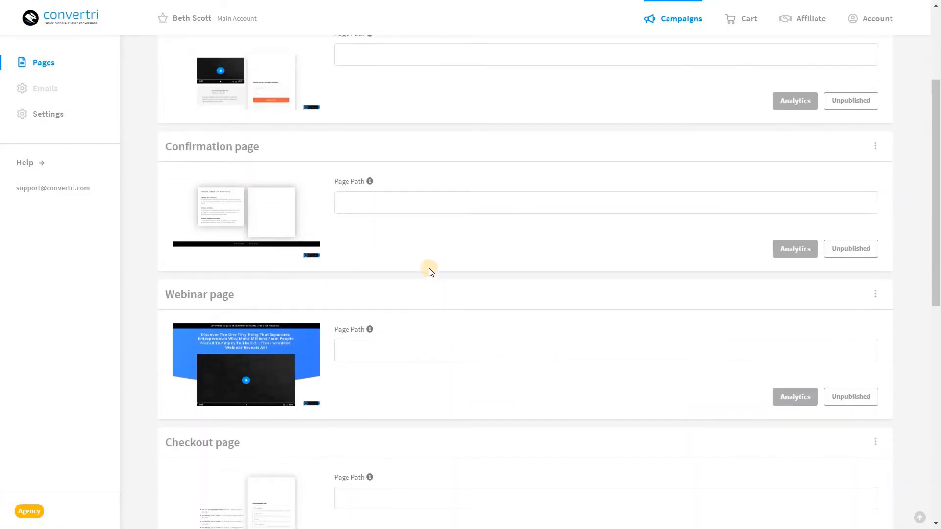
{"action": "left_click", "coordinate": [411, 206]}
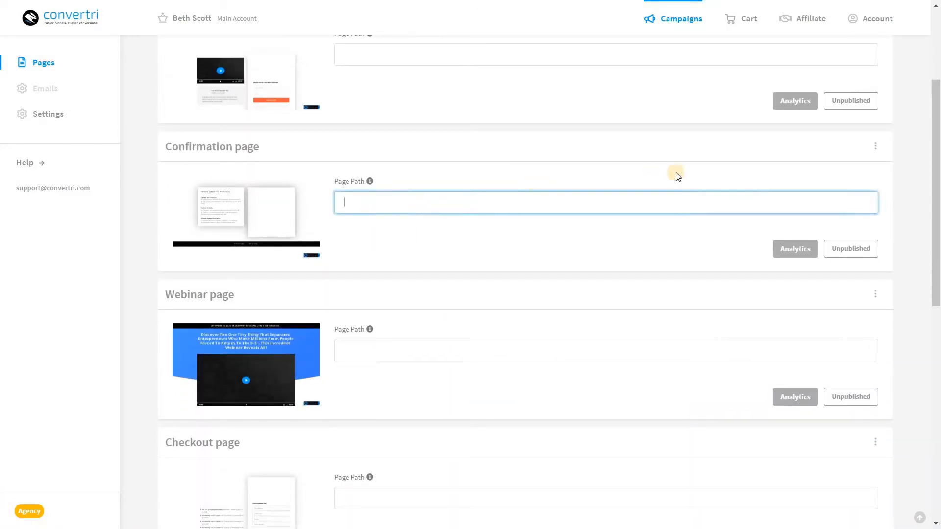
{"action": "left_click", "coordinate": [844, 245]}
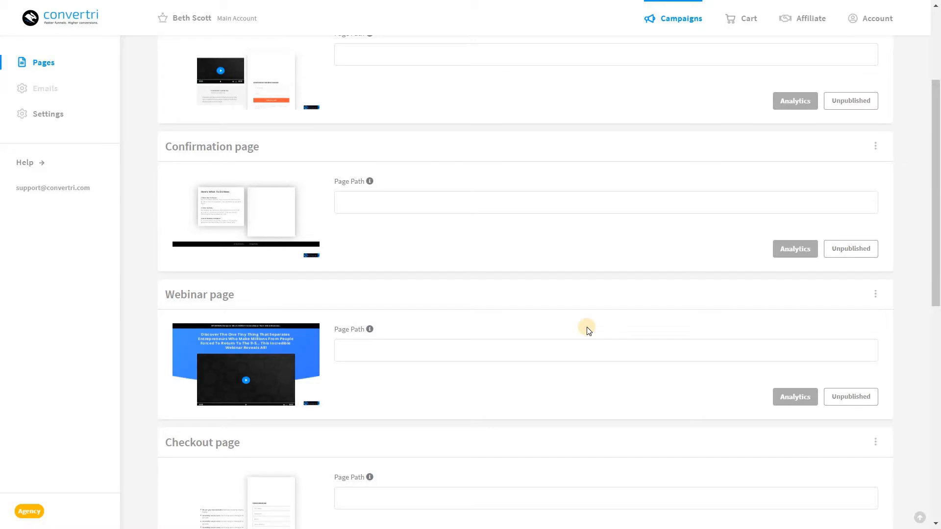
{"action": "scroll", "coordinate": [587, 330], "scroll_direction": "up", "scroll_amount": 3}
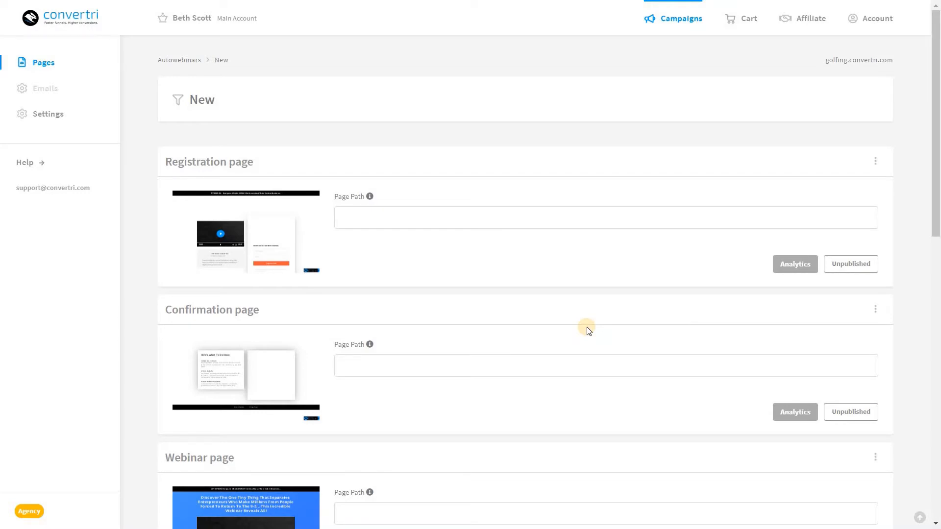
{"action": "scroll", "coordinate": [587, 329], "scroll_direction": "down", "scroll_amount": 1}
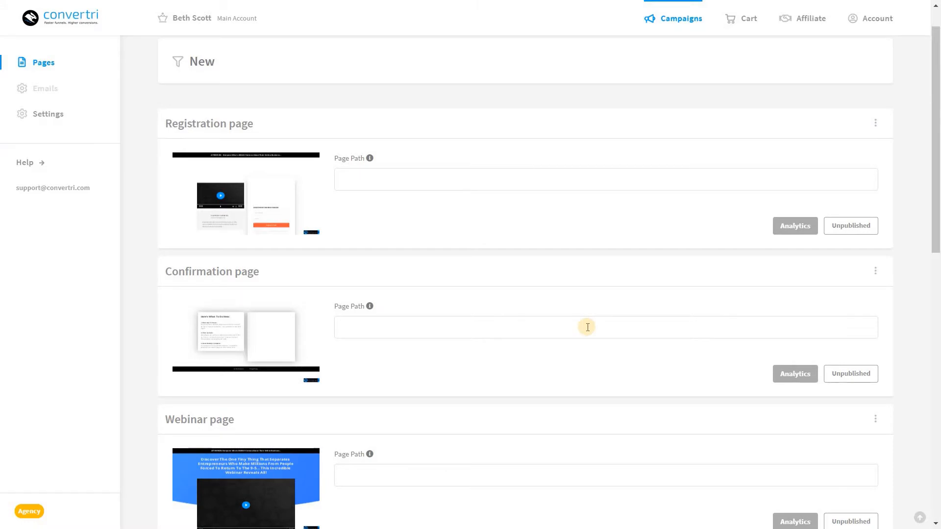
{"action": "scroll", "coordinate": [588, 328], "scroll_direction": "down", "scroll_amount": 2}
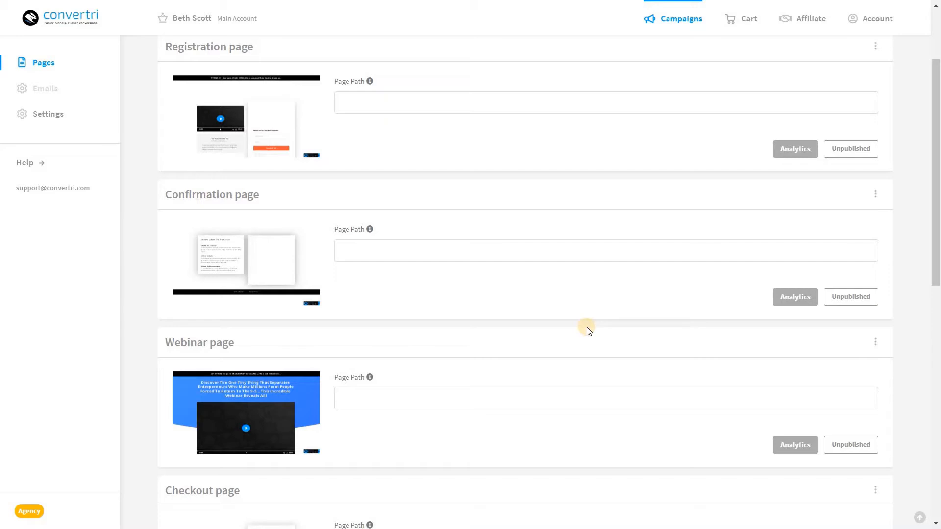
Open the Webinar page for editing and set its video element's source to the "awesome webinar" video.
{"action": "scroll", "coordinate": [588, 329], "scroll_direction": "down", "scroll_amount": 5}
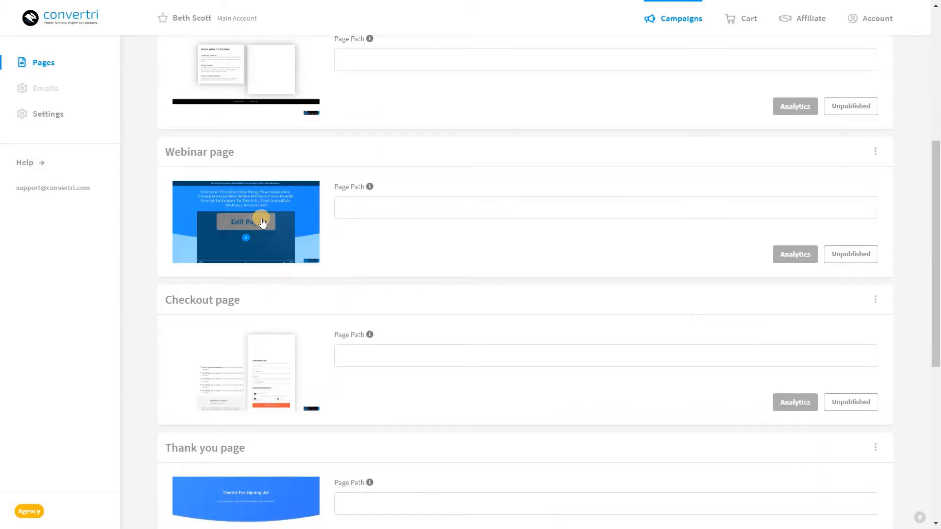
{"action": "left_click", "coordinate": [259, 223]}
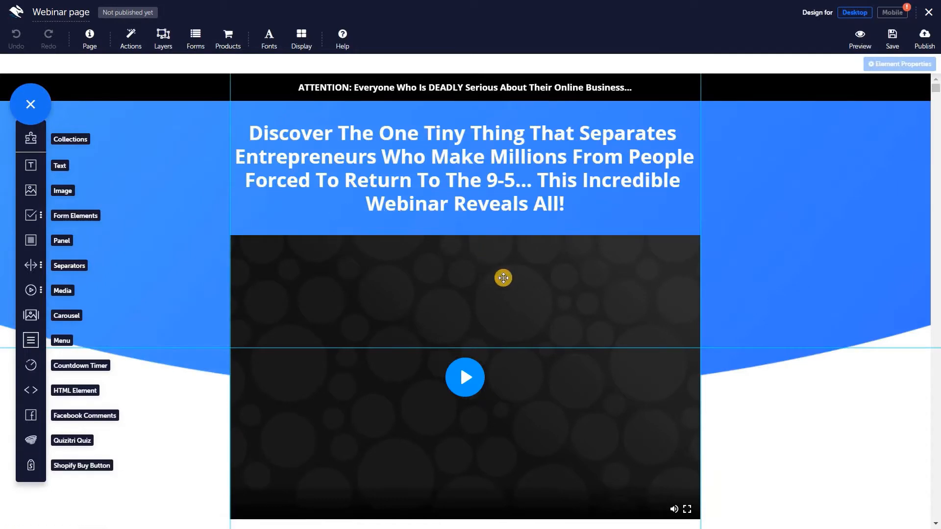
{"action": "left_click", "coordinate": [503, 278]}
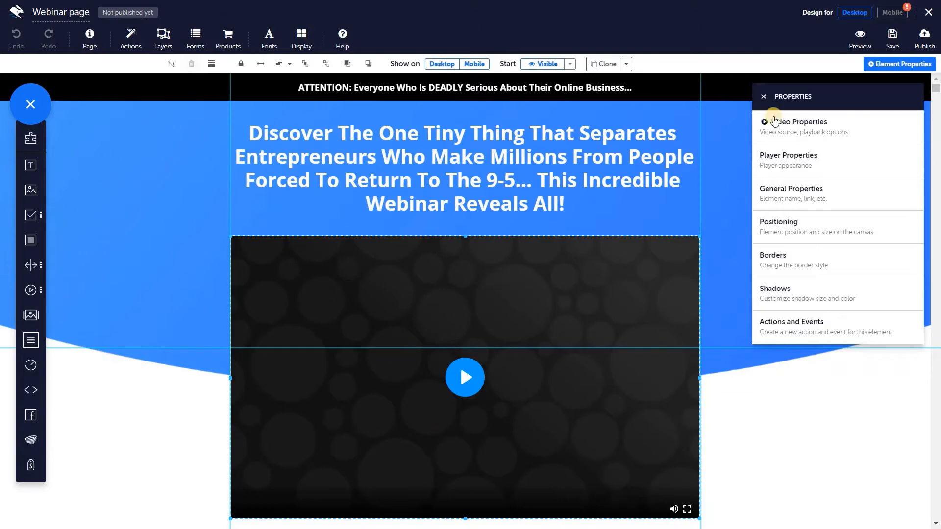
{"action": "left_click", "coordinate": [806, 124]}
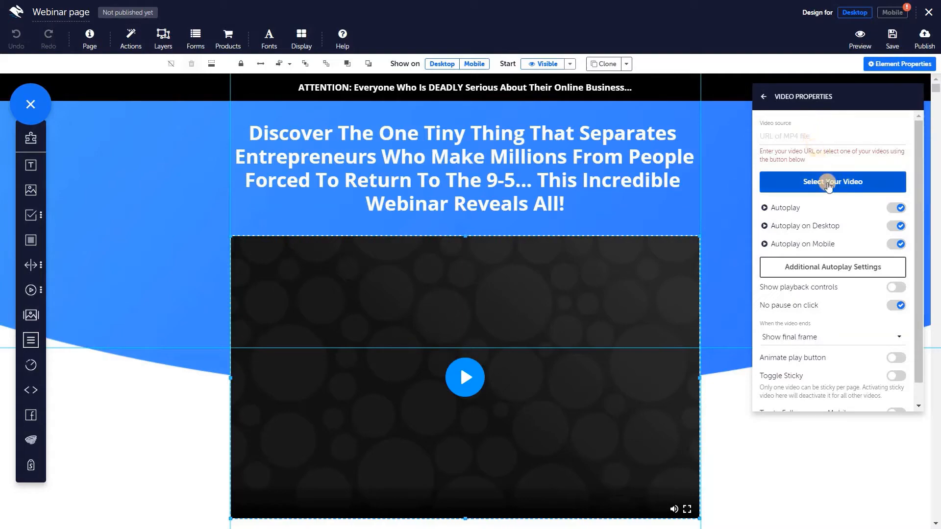
{"action": "left_click", "coordinate": [828, 185]}
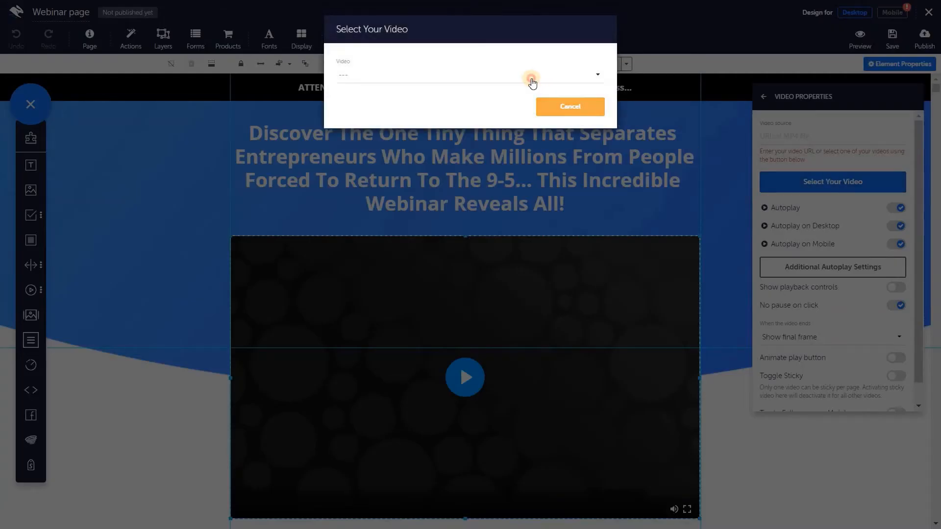
{"action": "left_click", "coordinate": [528, 77]}
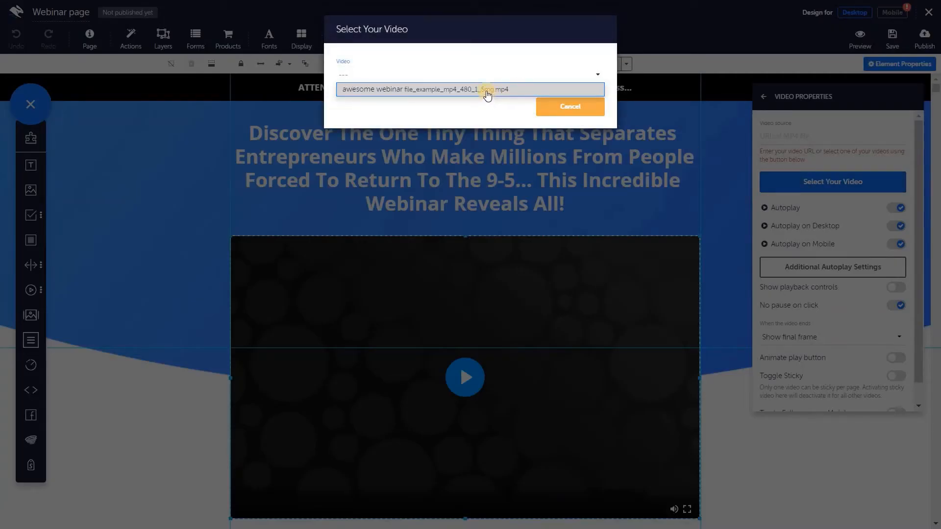
{"action": "left_click", "coordinate": [487, 90]}
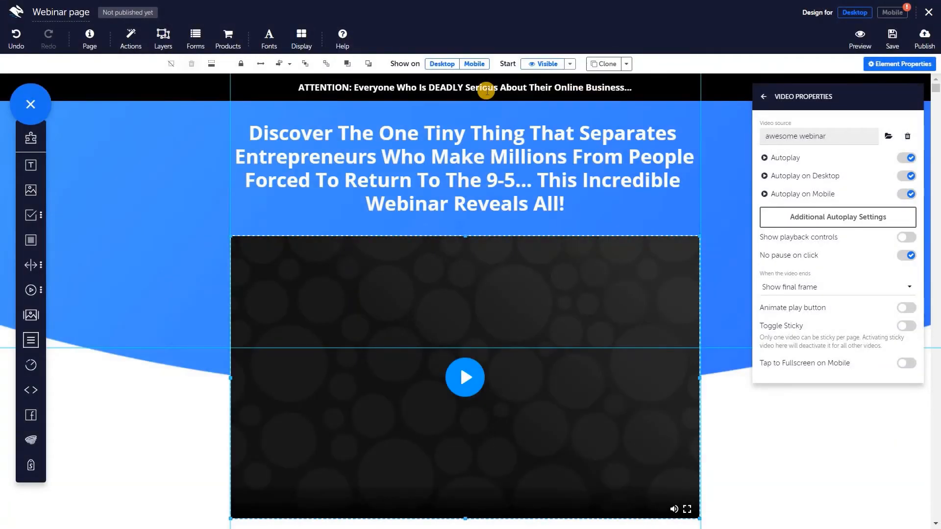
Save the Webinar page and publish it with the path "webinar".
{"action": "left_click", "coordinate": [889, 35]}
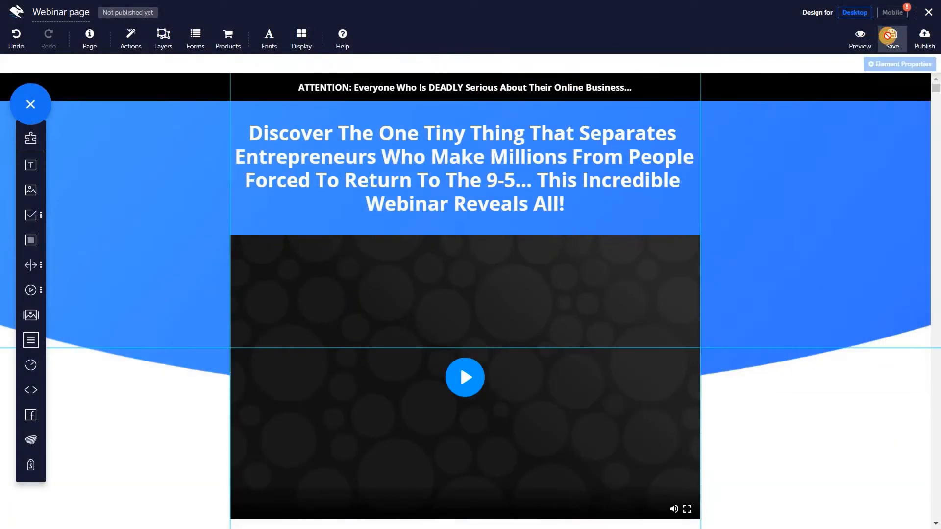
{"action": "left_click", "coordinate": [925, 45]}
{"action": "type", "text": "webinar"}
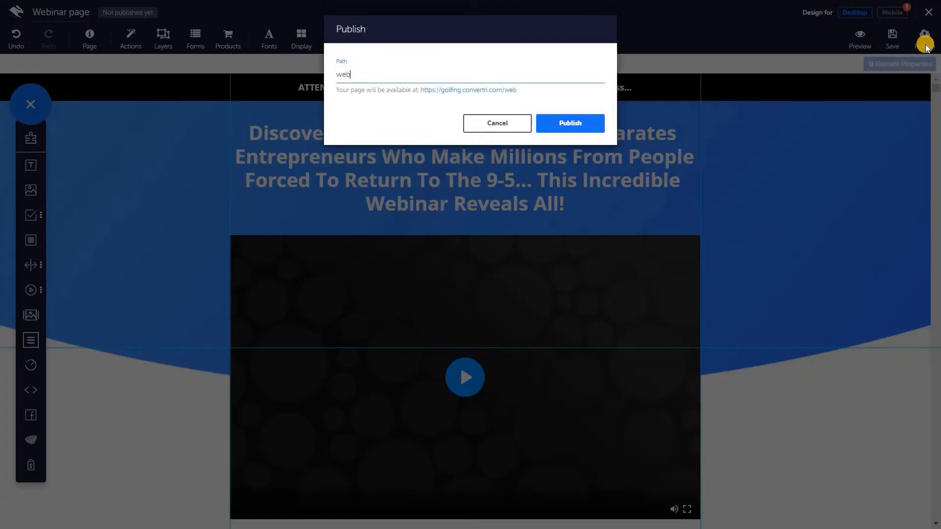
{"action": "left_click", "coordinate": [568, 125]}
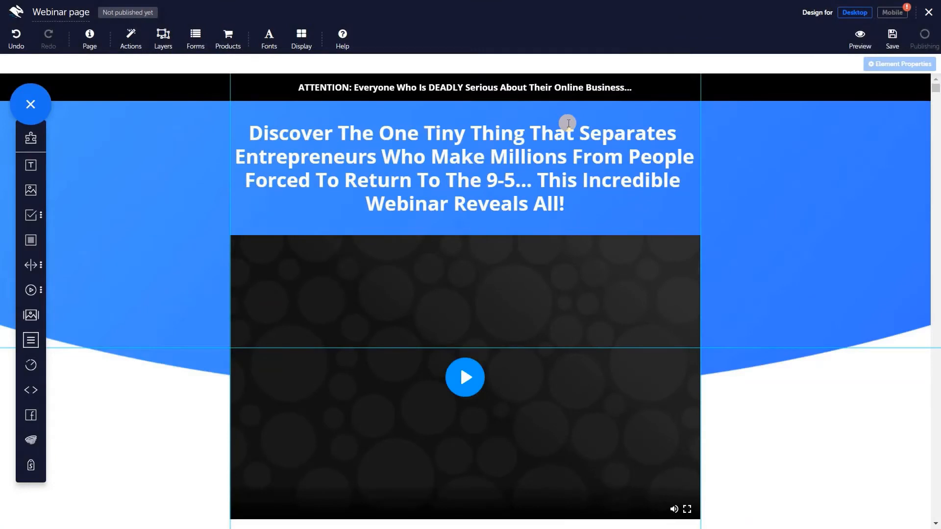
Leave the Webinar page editor and open the autowebinar's Checkout page for editing.
{"action": "left_click", "coordinate": [928, 12]}
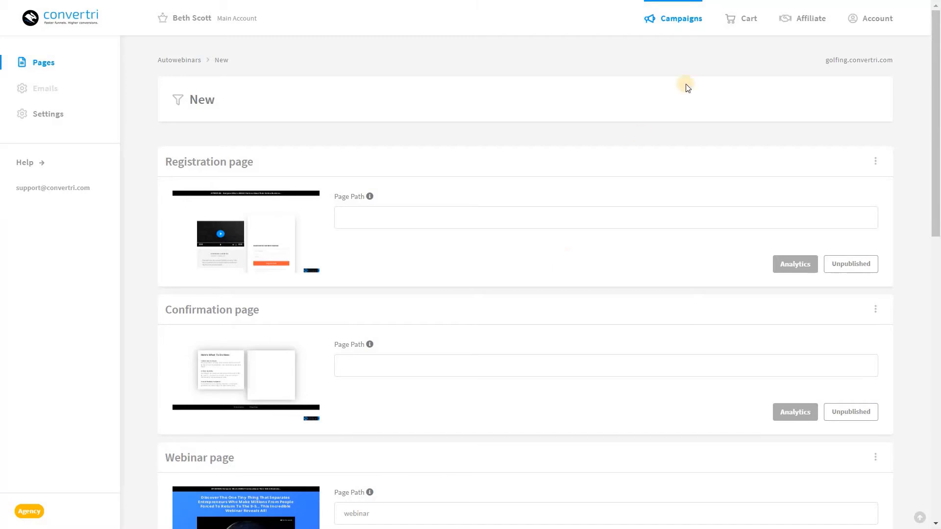
{"action": "left_click", "coordinate": [735, 25]}
{"action": "scroll", "coordinate": [572, 196], "scroll_direction": "down", "scroll_amount": 10}
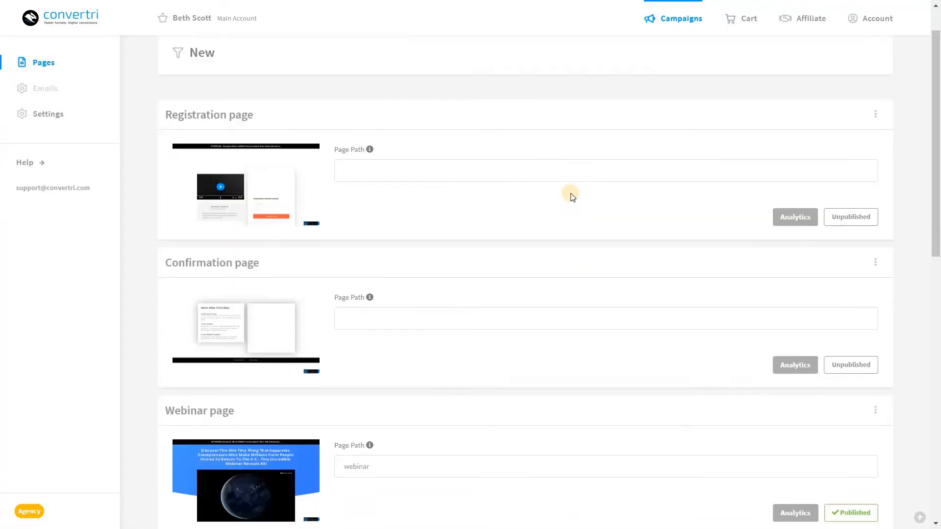
{"action": "mouse_move", "coordinate": [220, 174]}
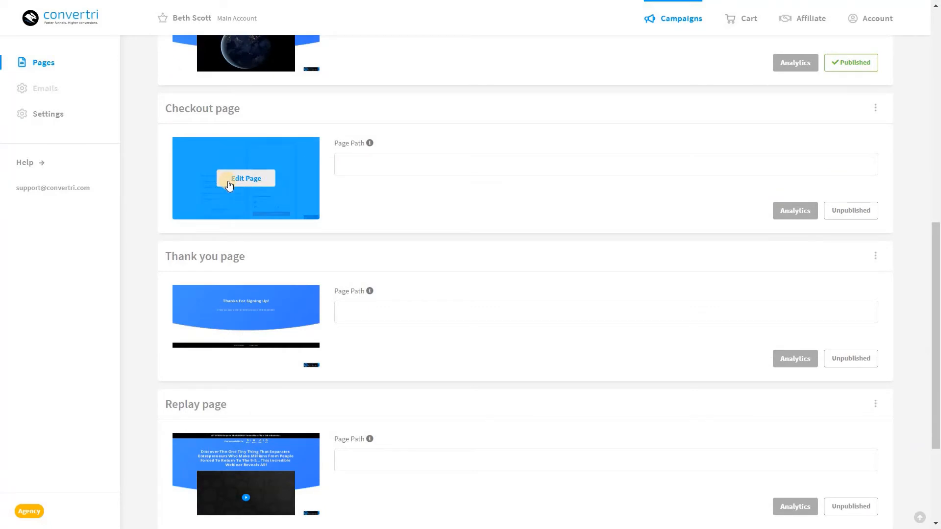
{"action": "left_click", "coordinate": [229, 185]}
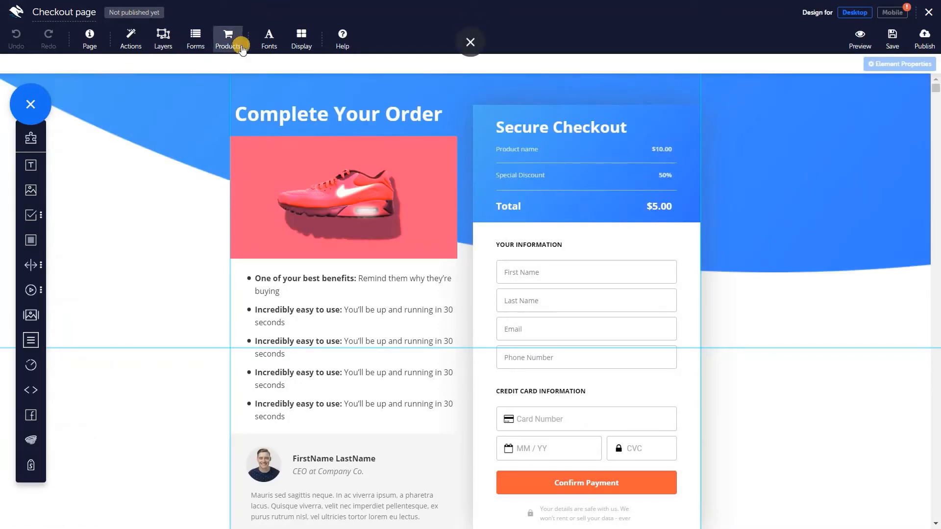
Set the page's product to Blue Jacket (£30.00), go through the remaining checkout settings, and save the checkout configuration.
{"action": "left_click", "coordinate": [239, 47]}
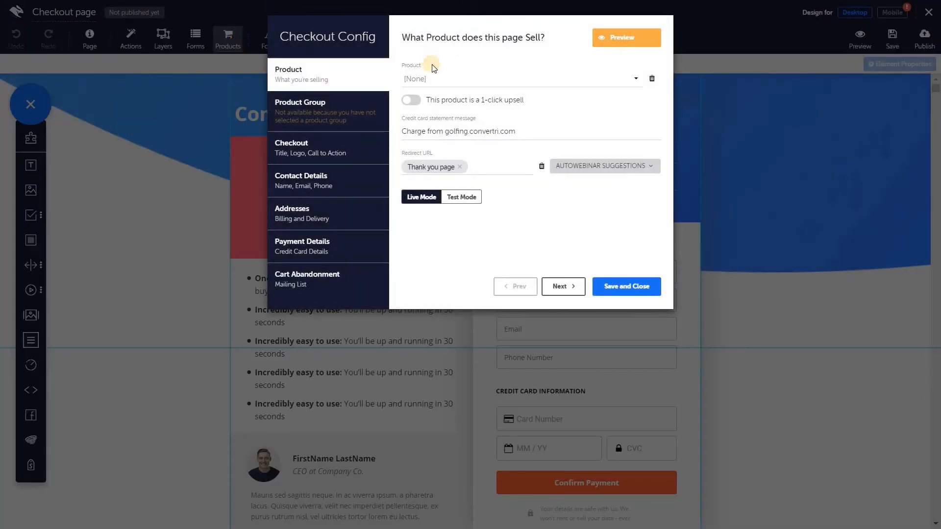
{"action": "left_click", "coordinate": [438, 78]}
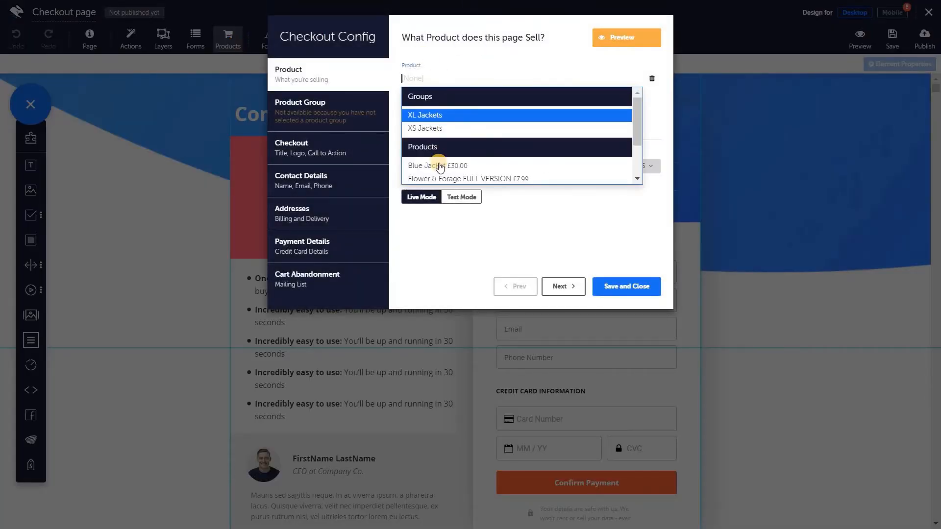
{"action": "left_click", "coordinate": [439, 166]}
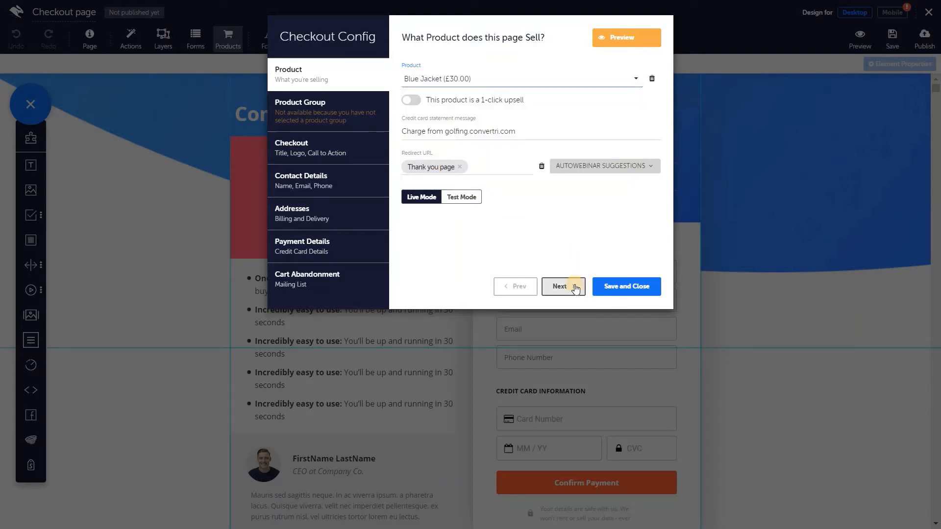
{"action": "left_click", "coordinate": [574, 287]}
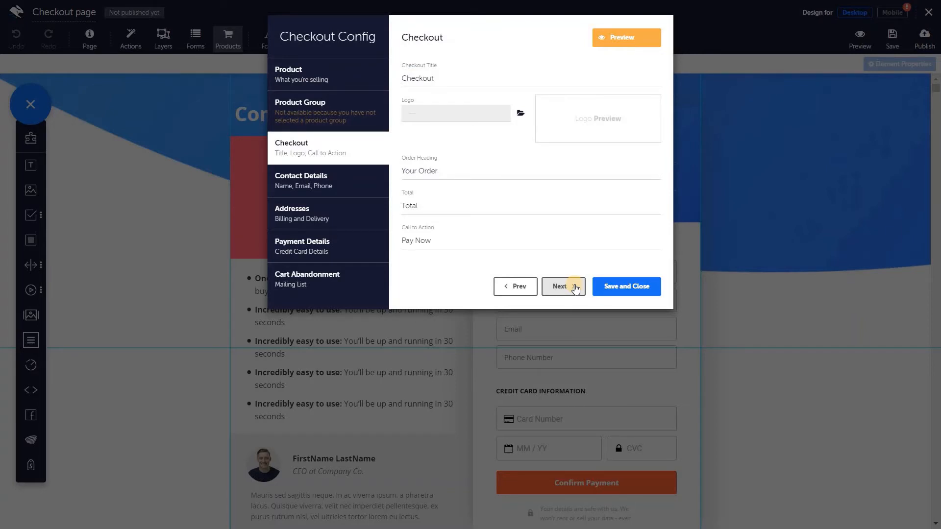
{"action": "left_click", "coordinate": [574, 288]}
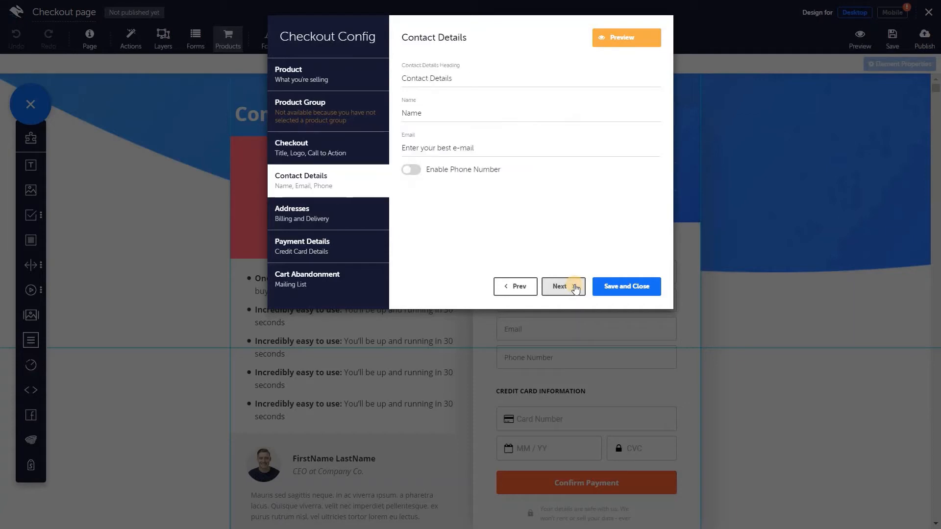
{"action": "left_click", "coordinate": [574, 287]}
{"action": "left_click", "coordinate": [574, 288]}
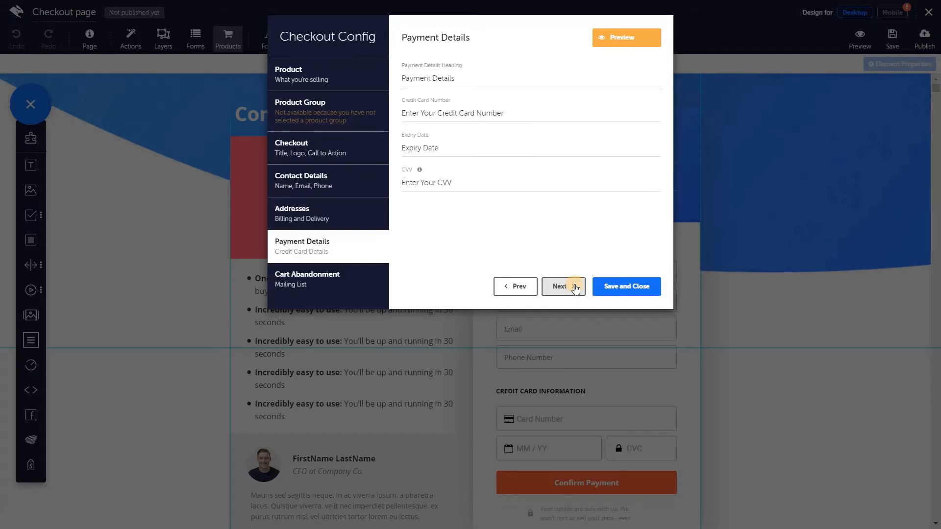
{"action": "left_click", "coordinate": [574, 288]}
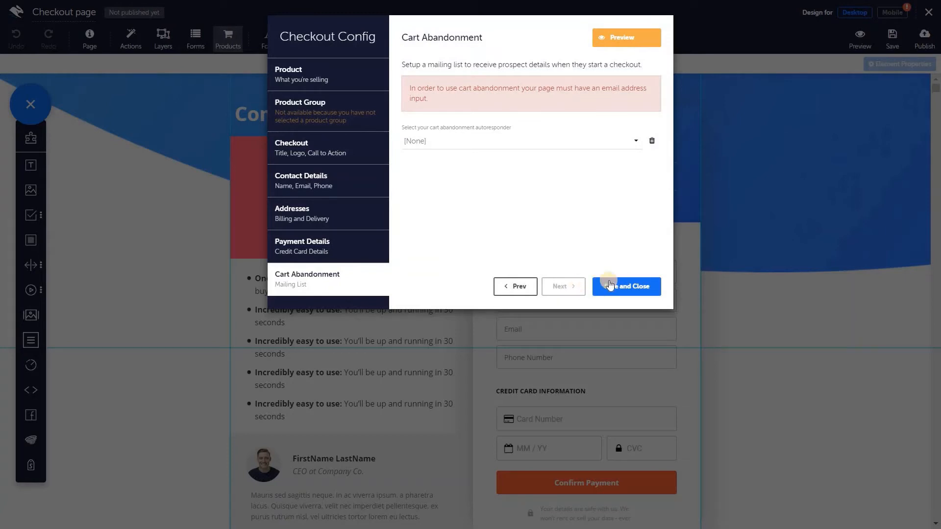
{"action": "left_click", "coordinate": [613, 285]}
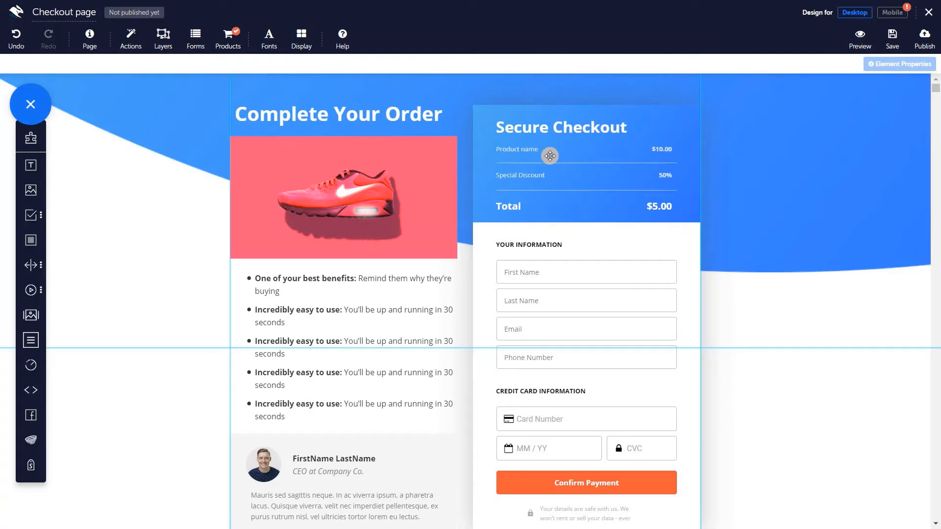
Change the product name in the Secure Checkout summary to "Jacket" and its price to $30.00.
{"action": "left_click", "coordinate": [549, 155]}
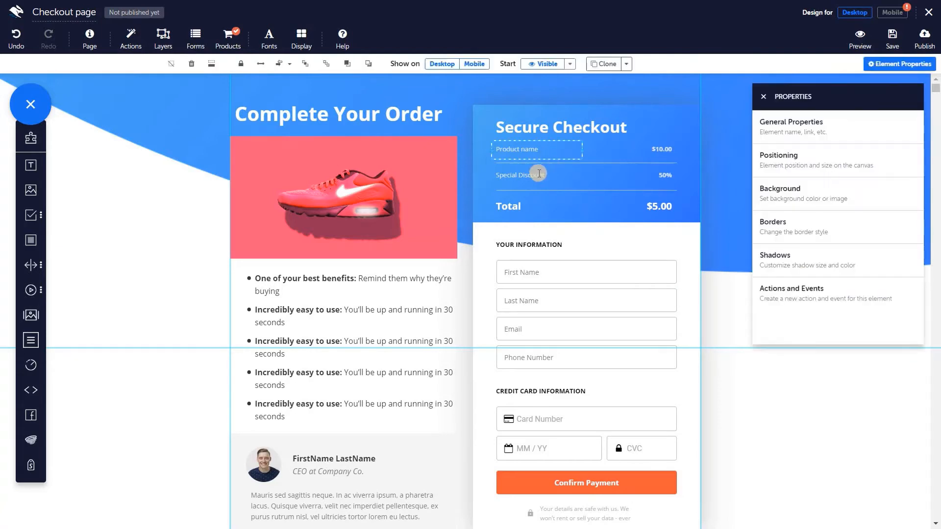
{"action": "double_click", "coordinate": [533, 150]}
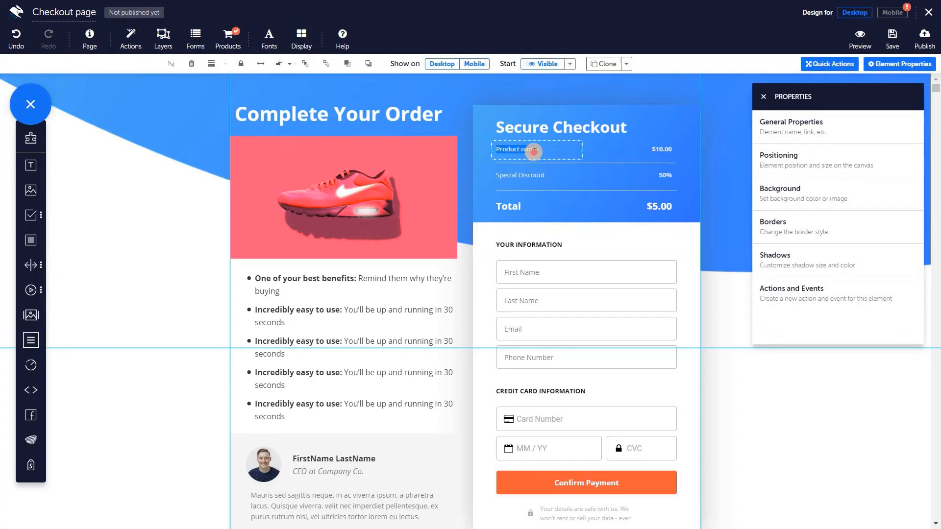
{"action": "type", "text": "Jacket"}
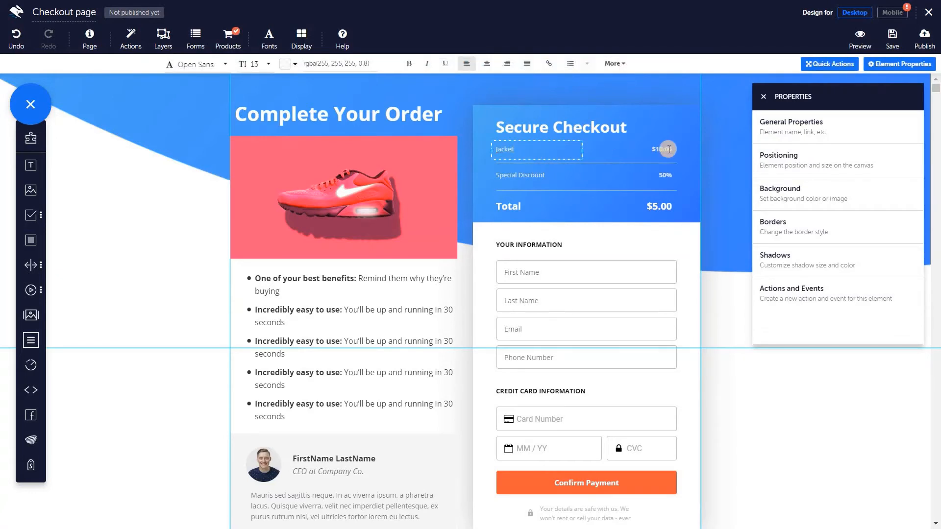
{"action": "left_click", "coordinate": [663, 147]}
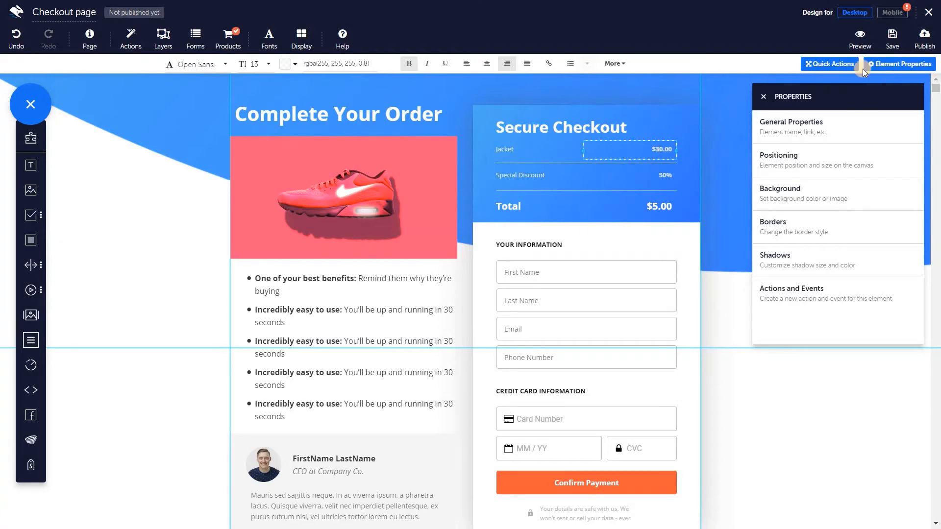
Save the Checkout page and publish it with the path "checkout".
{"action": "left_click", "coordinate": [890, 47]}
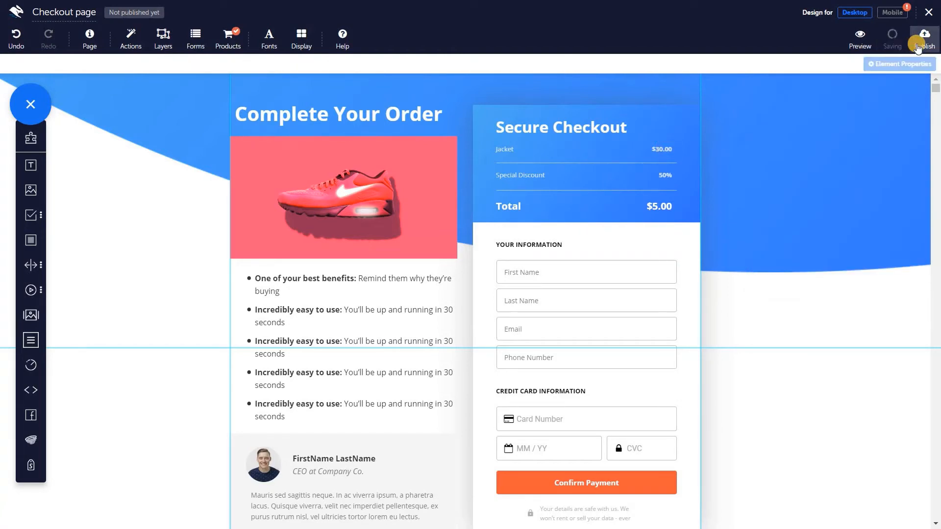
{"action": "left_click", "coordinate": [917, 45]}
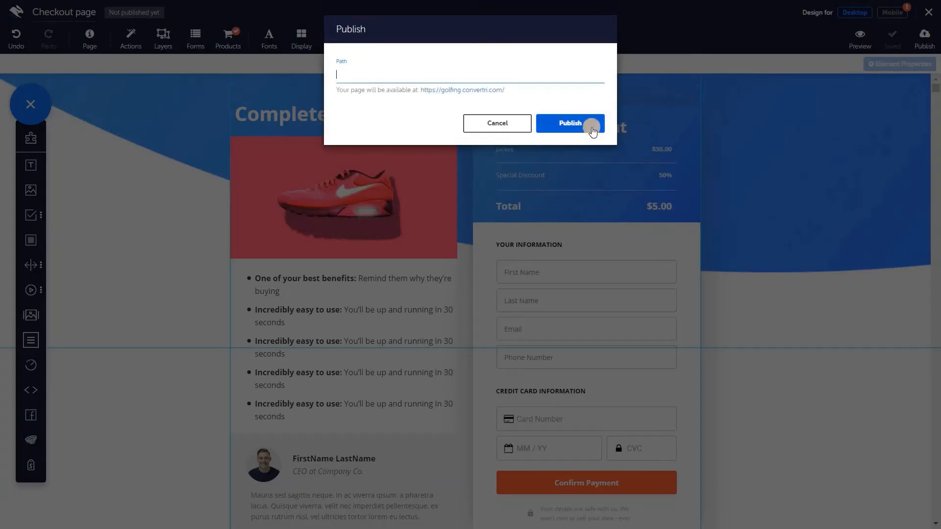
{"action": "type", "text": "chc"}
{"action": "type", "text": "ckout"}
{"action": "left_click", "coordinate": [592, 128]}
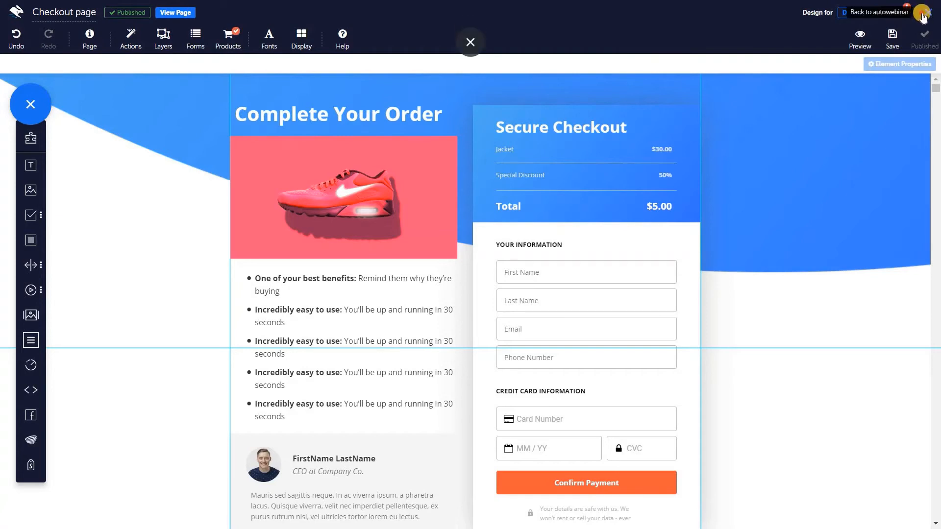
Open the autowebinar's settings and set the webinar scheduling to Just in time with a frequency of 1 hour.
{"action": "left_click", "coordinate": [923, 14]}
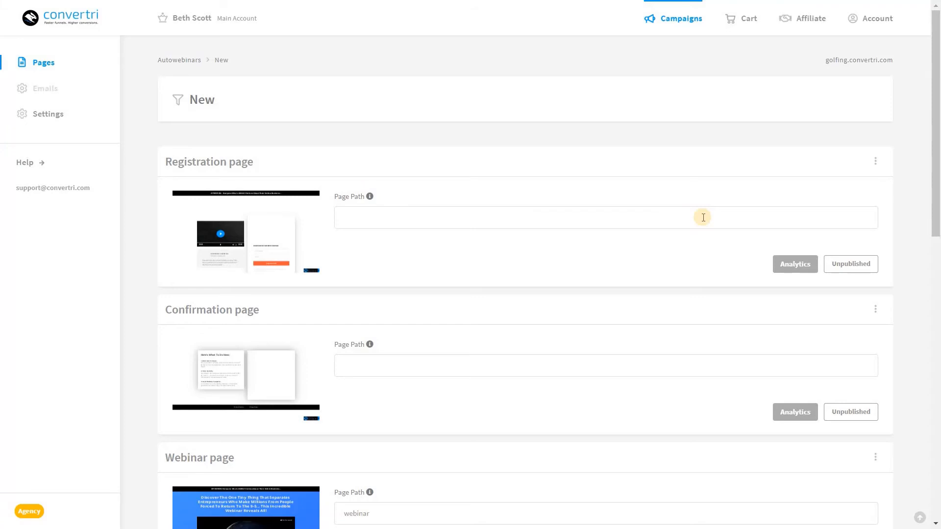
{"action": "left_click", "coordinate": [42, 124]}
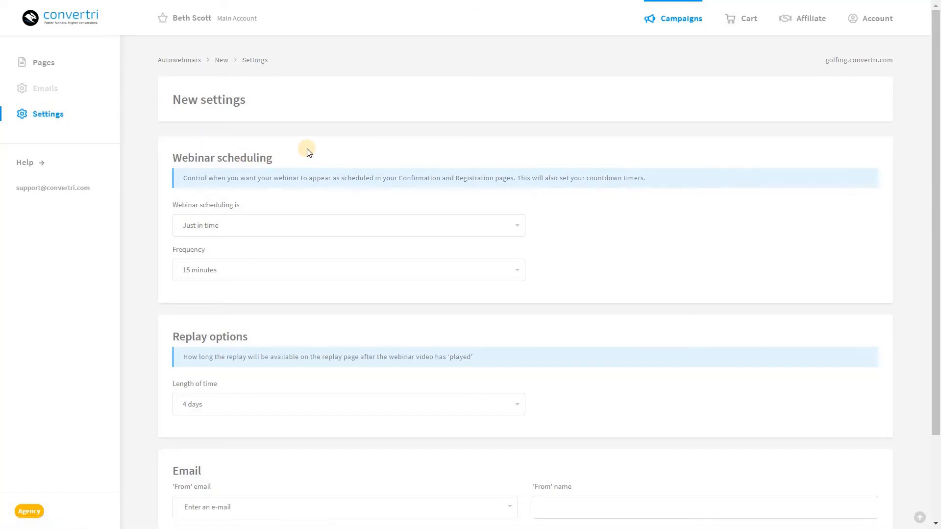
{"action": "left_click", "coordinate": [263, 228]}
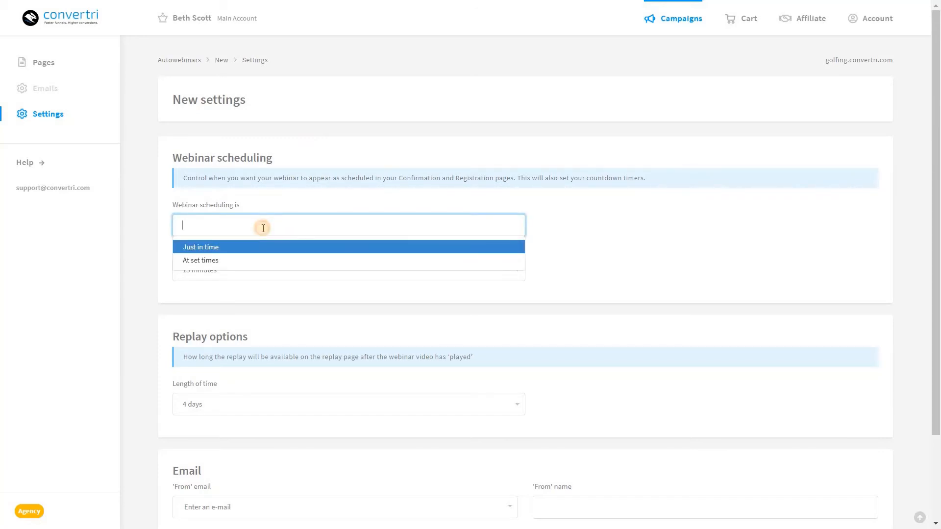
{"action": "left_click", "coordinate": [347, 247]}
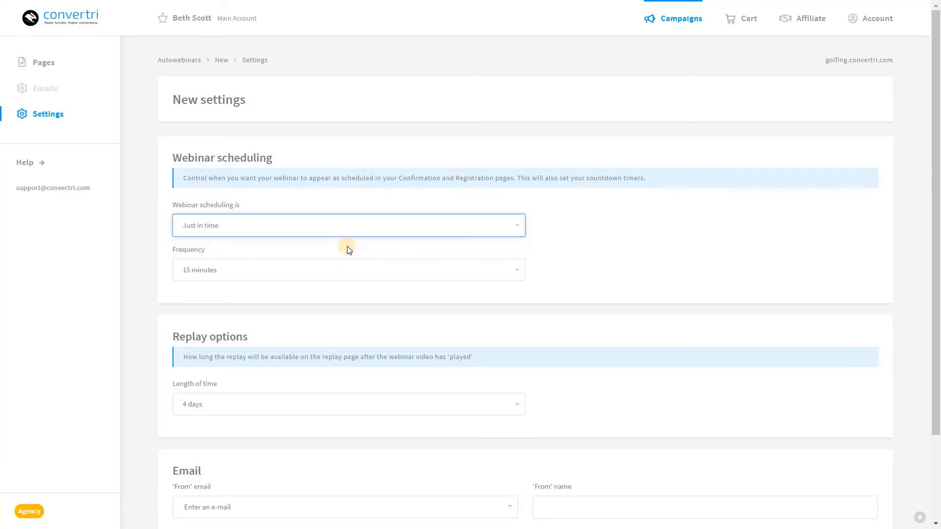
{"action": "left_click", "coordinate": [346, 270]}
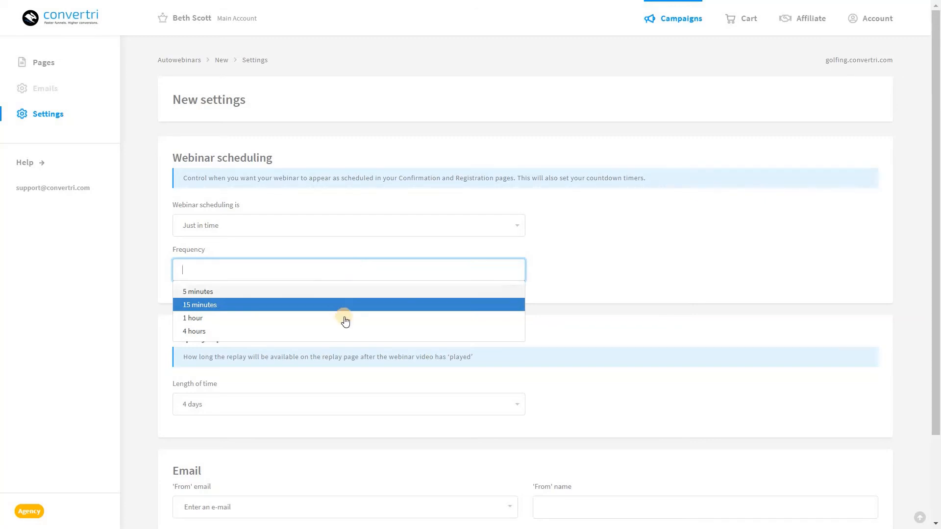
{"action": "left_click", "coordinate": [347, 319]}
Switch the webinar scheduling to At set times, with Sunday's first slot at 09 PM and a time in Monday's second slot.
{"action": "left_click", "coordinate": [345, 249]}
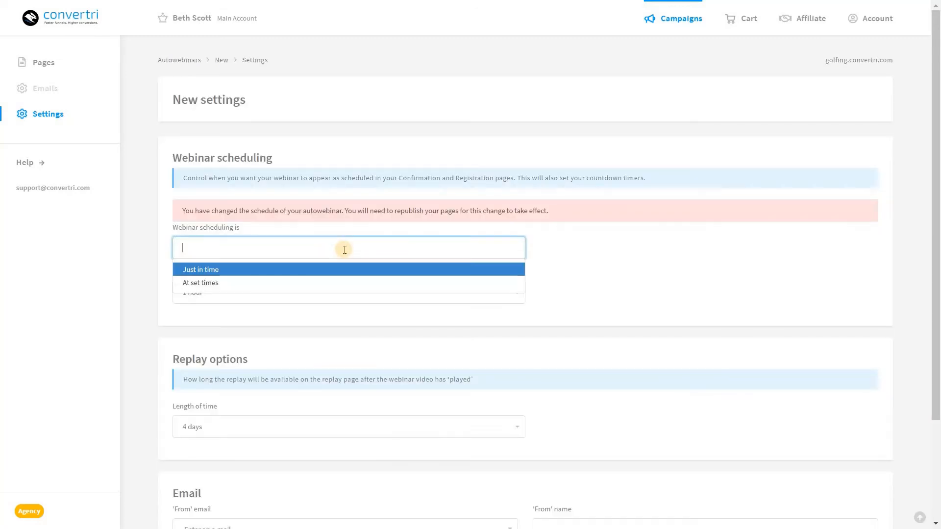
{"action": "left_click", "coordinate": [348, 285]}
{"action": "scroll", "coordinate": [348, 290], "scroll_direction": "down", "scroll_amount": 1}
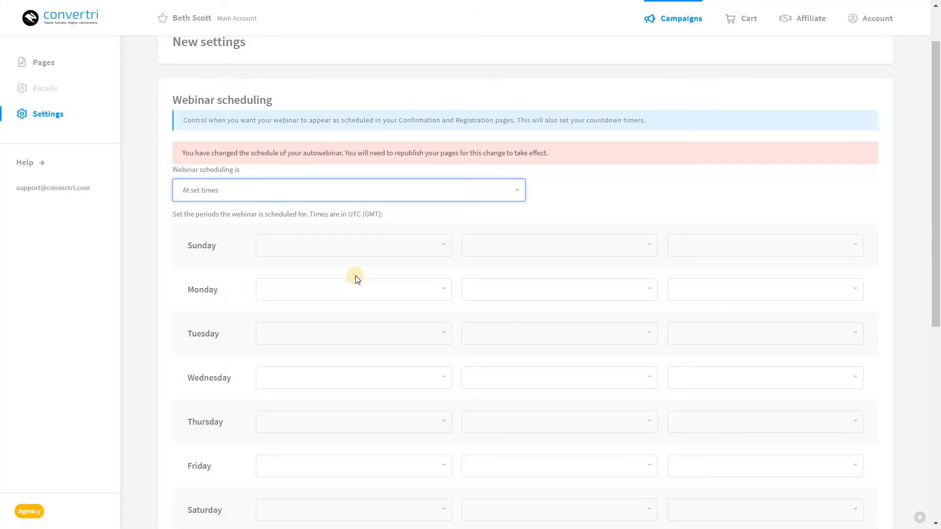
{"action": "left_click", "coordinate": [356, 255]}
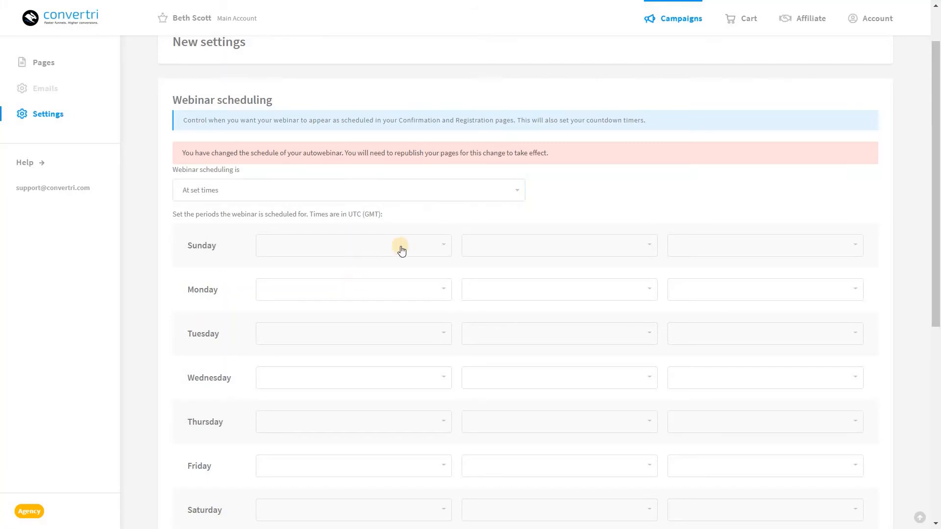
{"action": "left_click", "coordinate": [441, 246]}
{"action": "scroll", "coordinate": [377, 317], "scroll_direction": "down", "scroll_amount": 5}
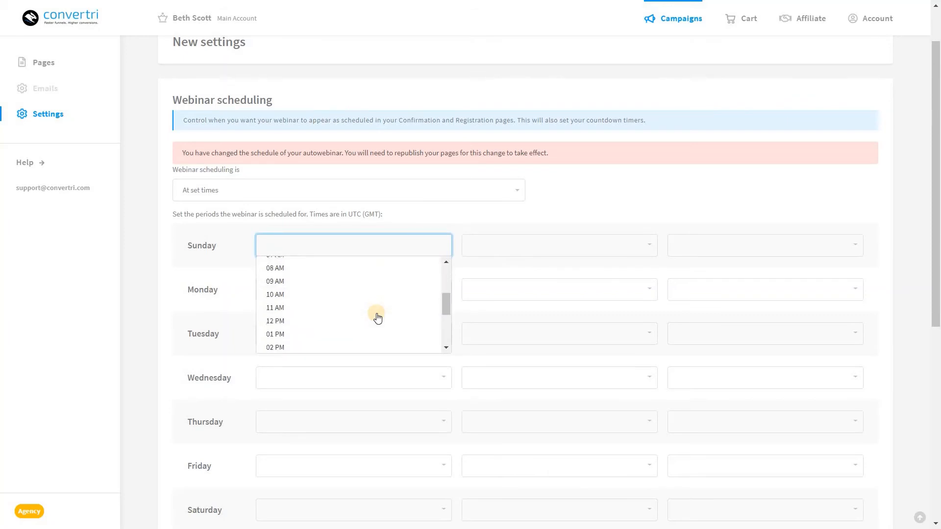
{"action": "left_click", "coordinate": [275, 317]}
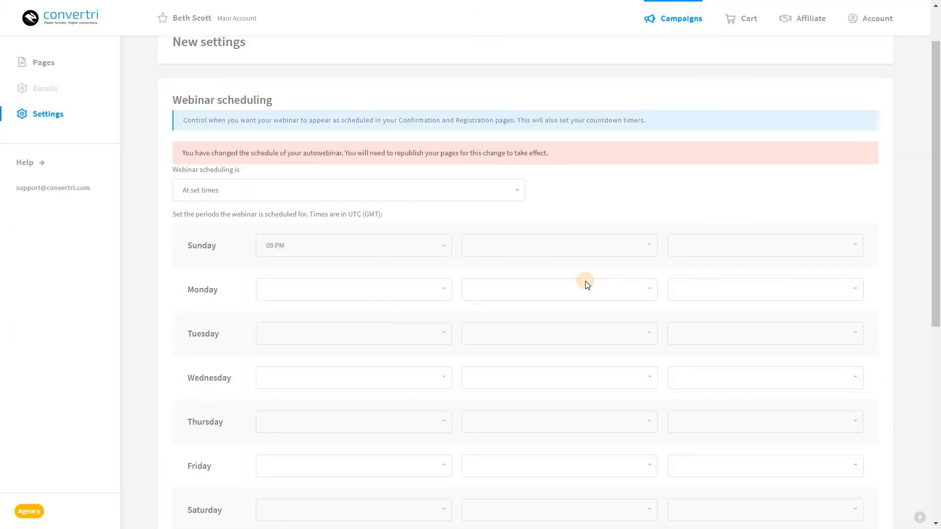
{"action": "left_click", "coordinate": [647, 289]}
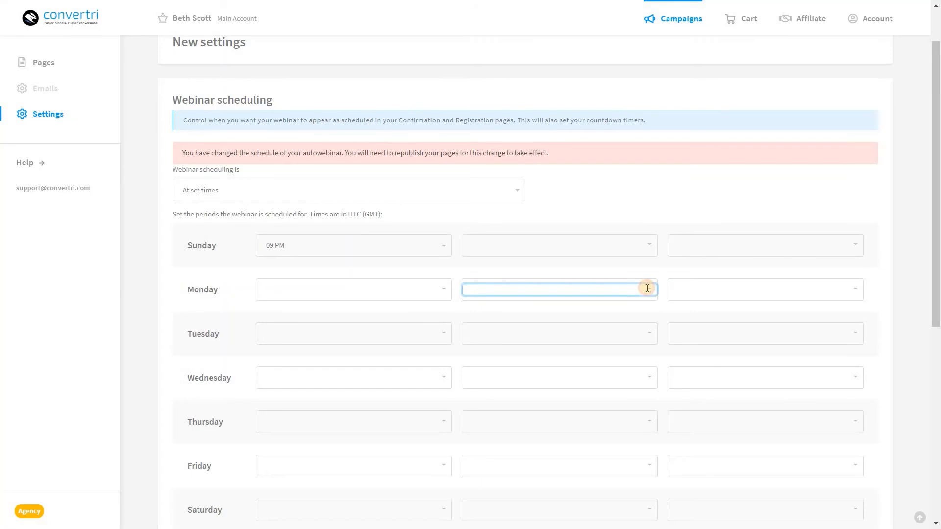
{"action": "left_click", "coordinate": [561, 375]}
Set the replay's length of time to 5 days.
{"action": "scroll", "coordinate": [382, 333], "scroll_direction": "down", "scroll_amount": 7}
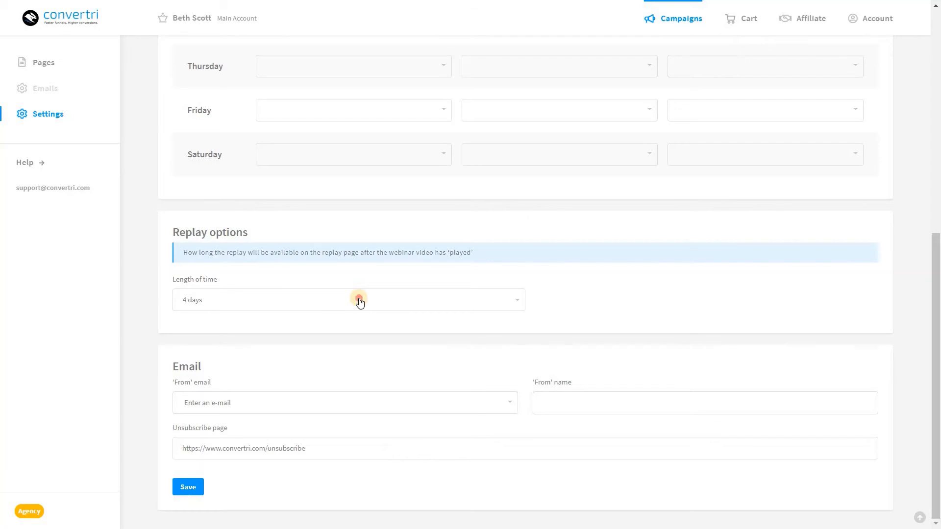
{"action": "left_click", "coordinate": [359, 301]}
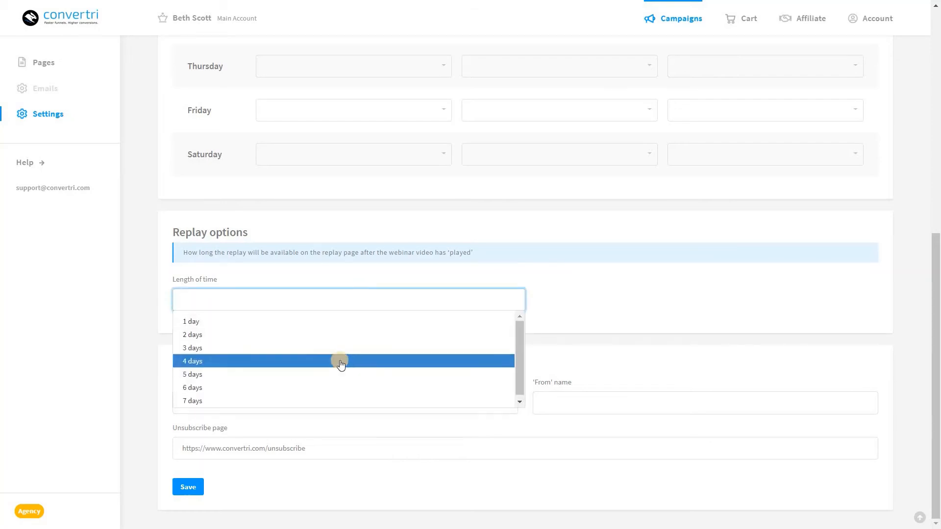
{"action": "left_click", "coordinate": [339, 376]}
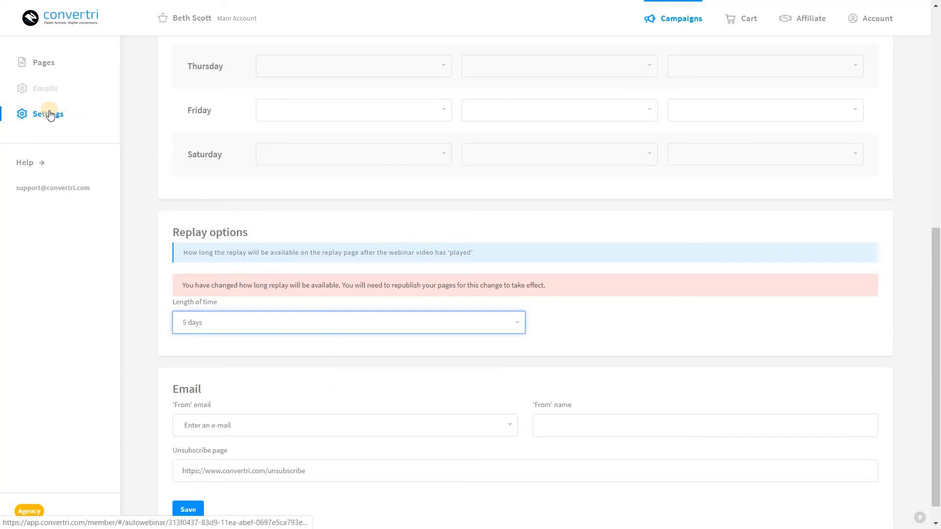
Choose the sender's email address, enter the sender's first name as the 'From' name, and save the autowebinar settings.
{"action": "scroll", "coordinate": [363, 221], "scroll_direction": "down", "scroll_amount": 1}
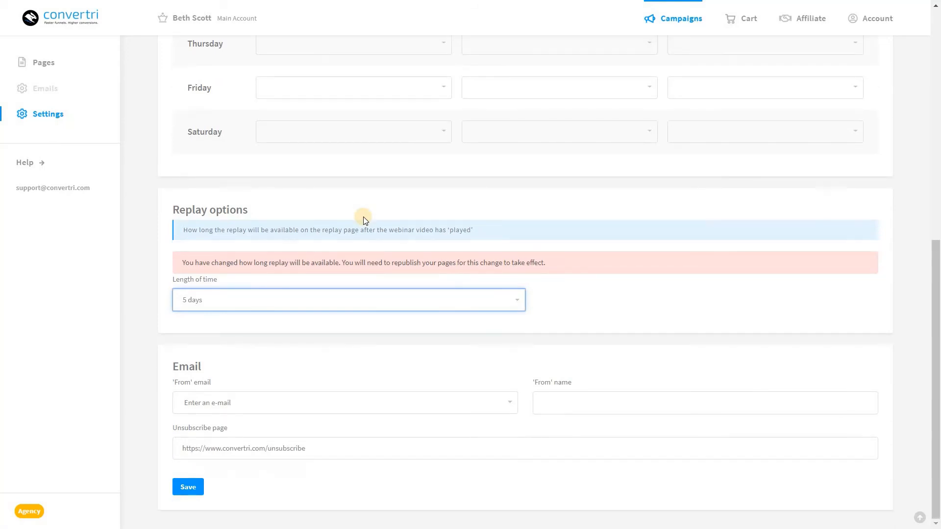
{"action": "left_click", "coordinate": [339, 408]}
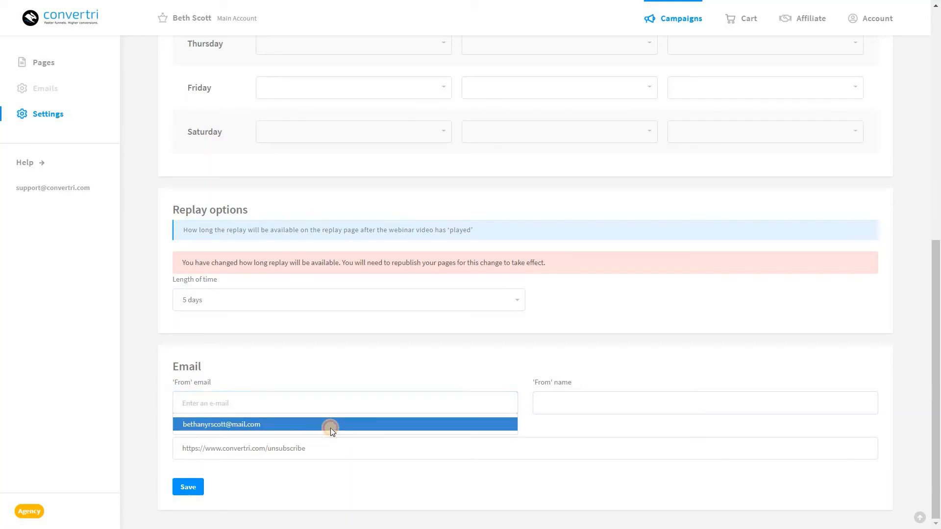
{"action": "left_click", "coordinate": [331, 424]}
{"action": "left_click", "coordinate": [549, 401]}
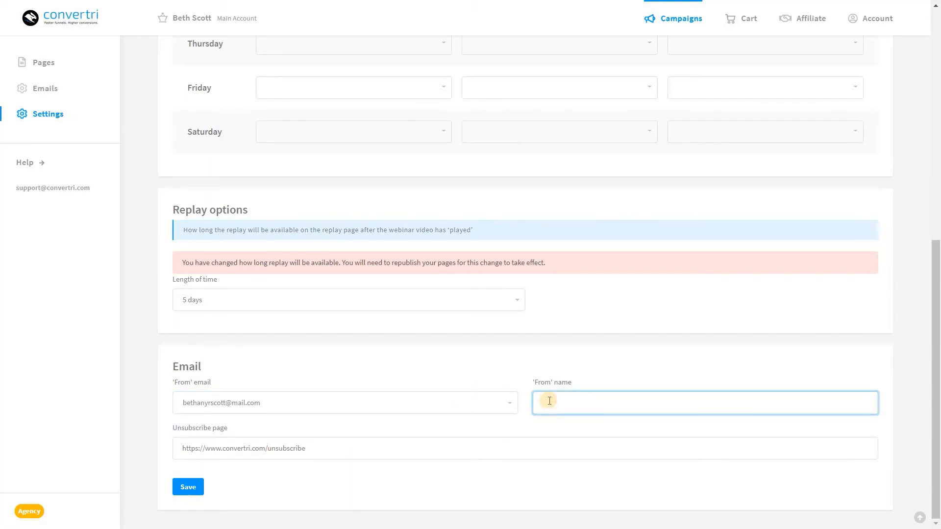
{"action": "type", "text": "Beth"}
{"action": "left_click", "coordinate": [307, 447]}
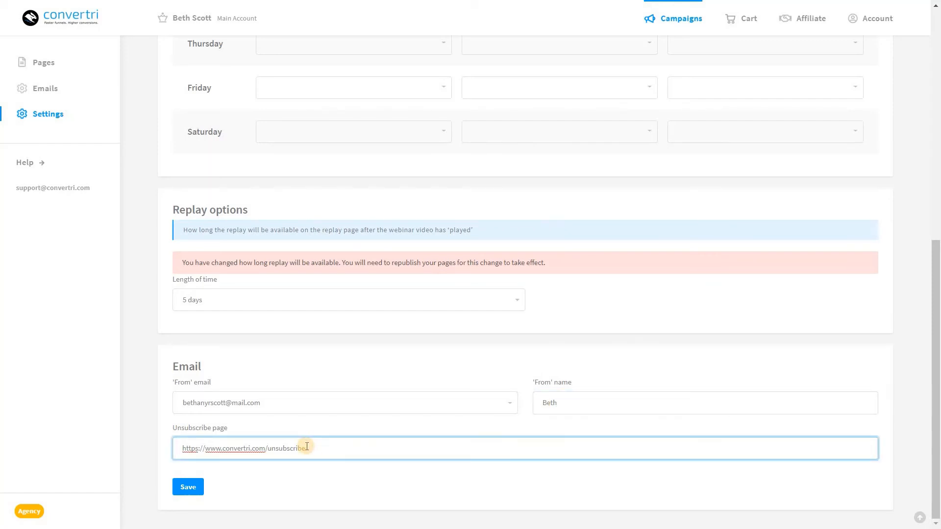
{"action": "left_click", "coordinate": [192, 487]}
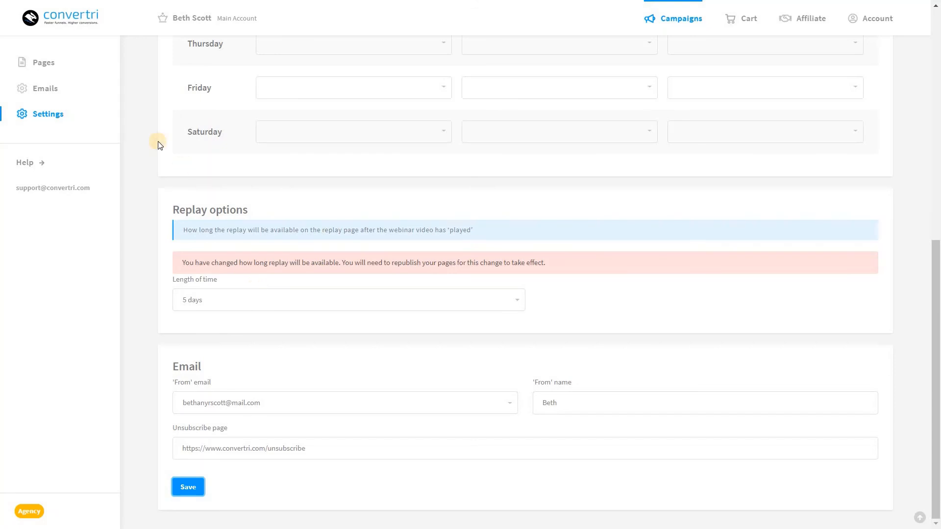
Start a new email for Attendees and set its sending time to 1 day after they have watched the autowebinar.
{"action": "left_click", "coordinate": [45, 89]}
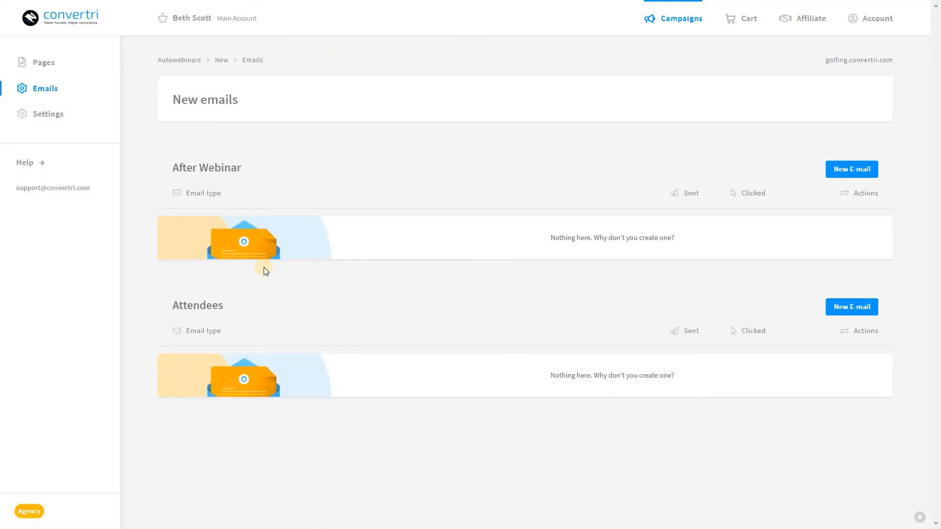
{"action": "left_click", "coordinate": [844, 314]}
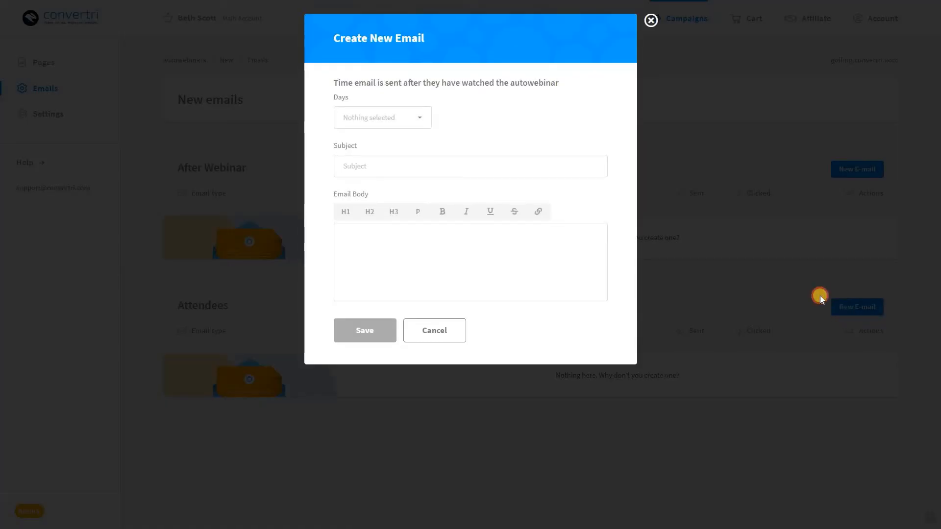
{"action": "left_click_drag", "start_coordinate": [819, 295], "coordinate": [433, 140]}
{"action": "left_click", "coordinate": [398, 117]}
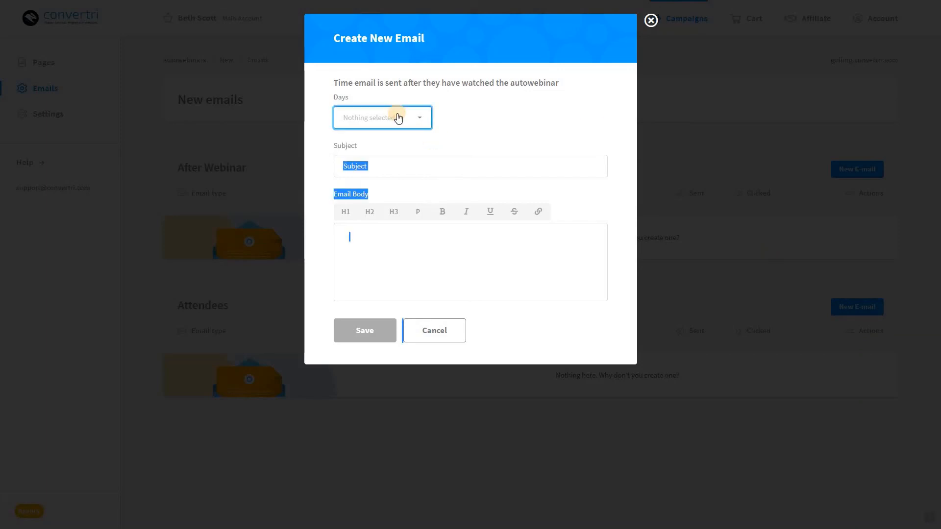
{"action": "left_click", "coordinate": [394, 141]}
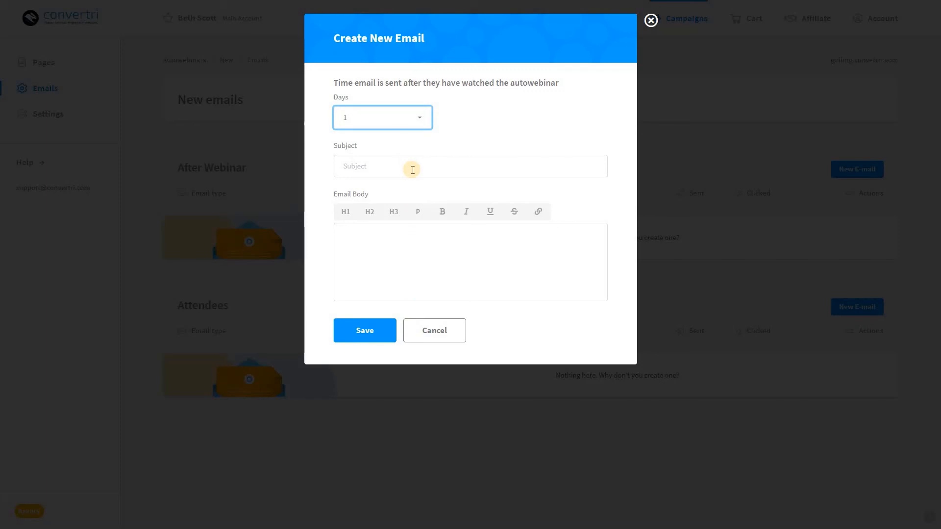
Enter "subject" as the new email's subject and "body" as its body text.
{"action": "left_click", "coordinate": [412, 170]}
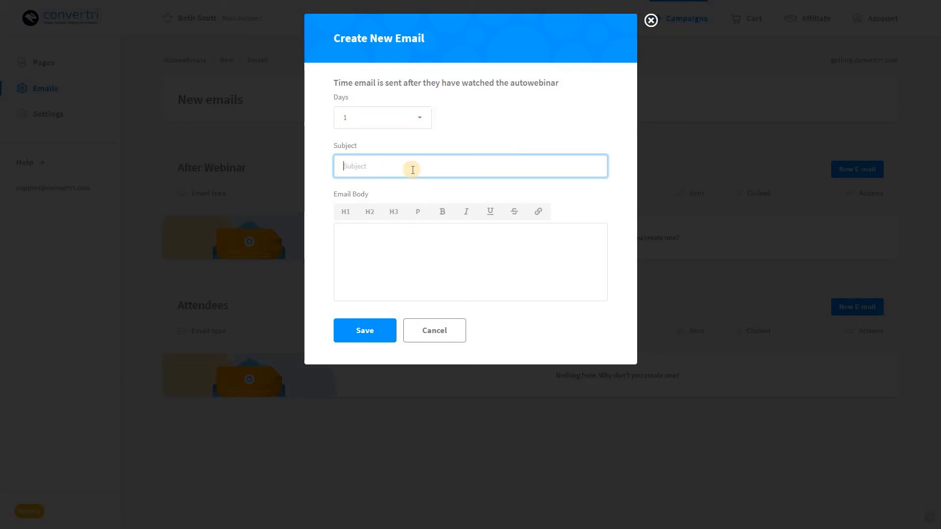
{"action": "type", "text": "subject"}
{"action": "left_click", "coordinate": [417, 236]}
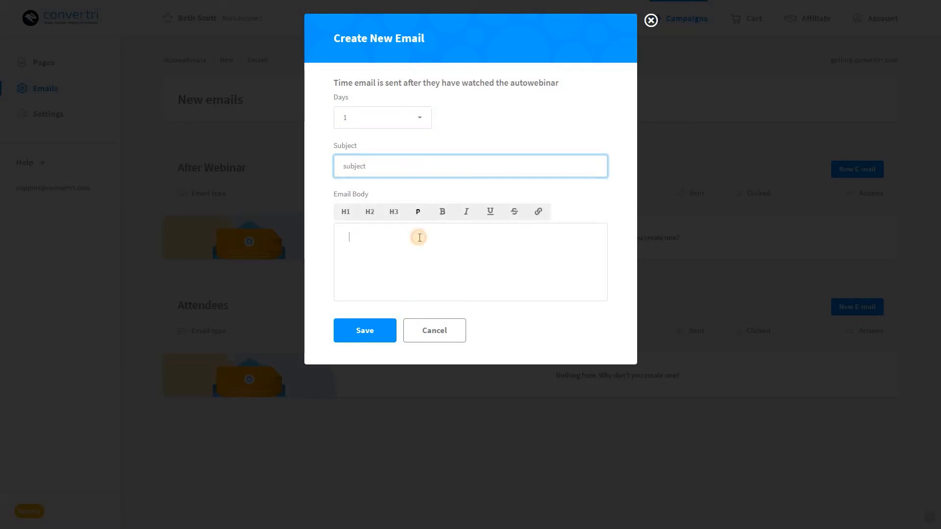
{"action": "type", "text": "body"}
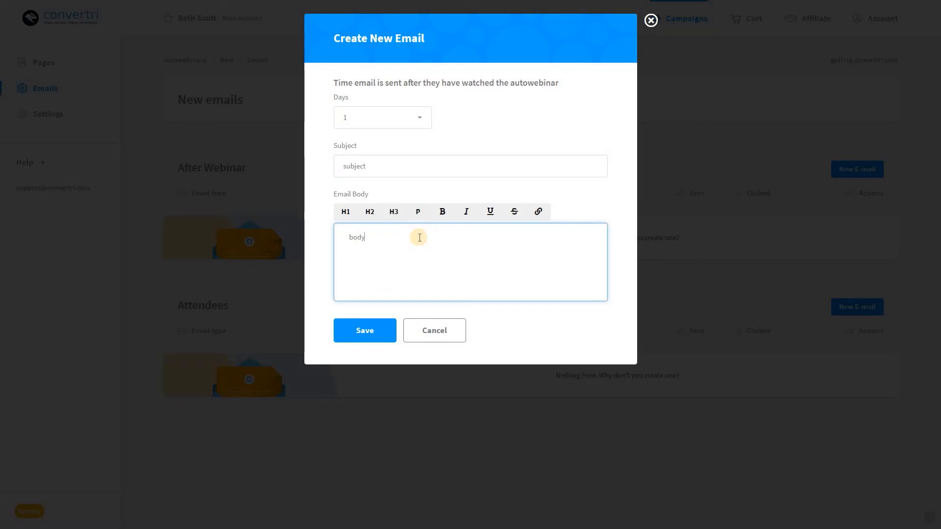
Make the word "body" in the email text bold and save the email.
{"action": "double_click", "coordinate": [357, 235]}
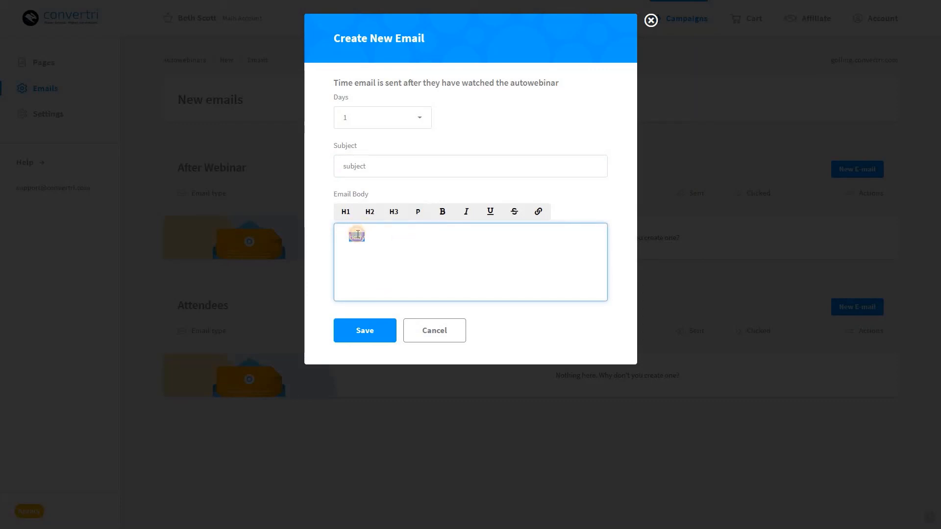
{"action": "left_click", "coordinate": [445, 212]}
{"action": "left_click", "coordinate": [470, 276]}
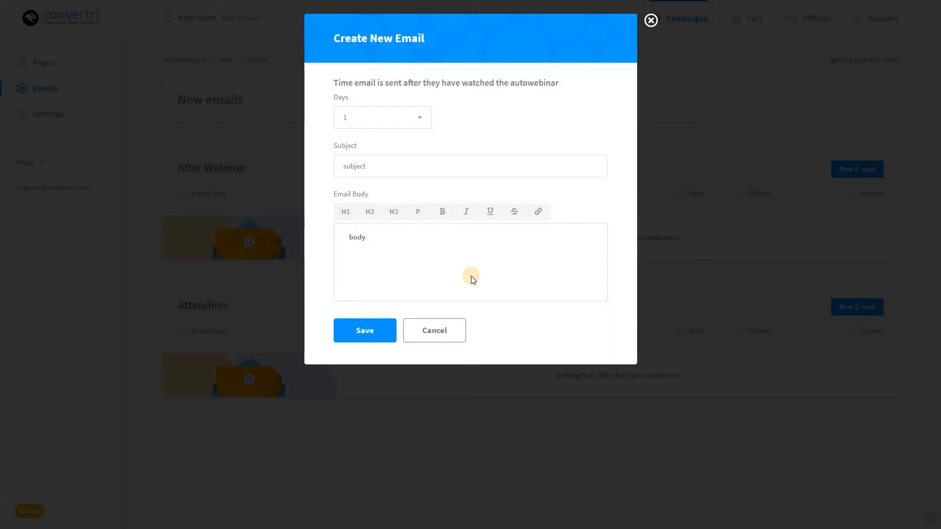
{"action": "left_click", "coordinate": [383, 332]}
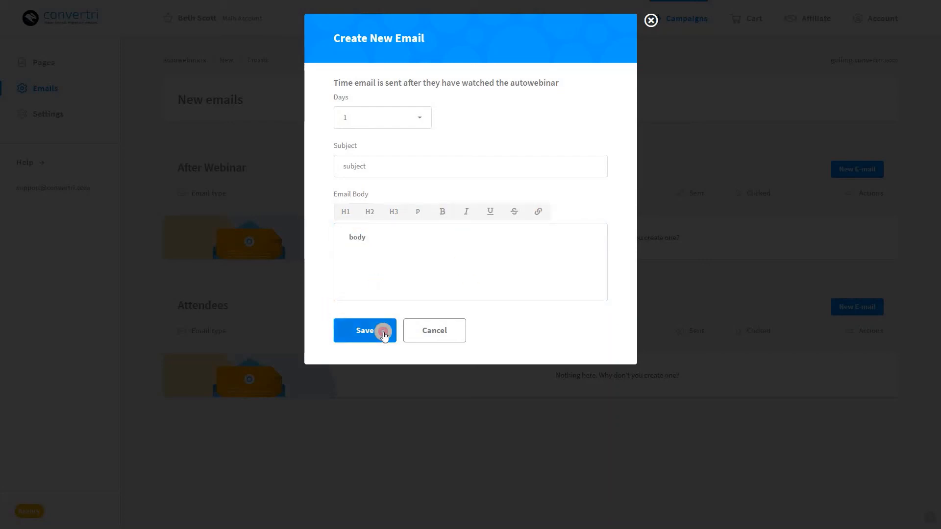